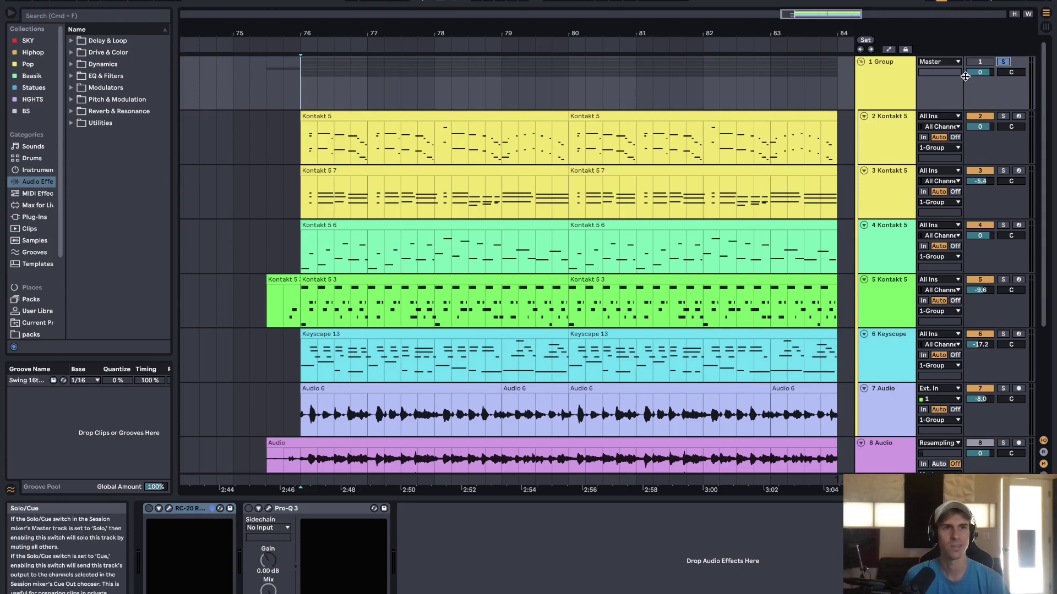
- Start playback from bar 76 and zoom the arrangement in slightly
scroll(813, 161, "down", 5)
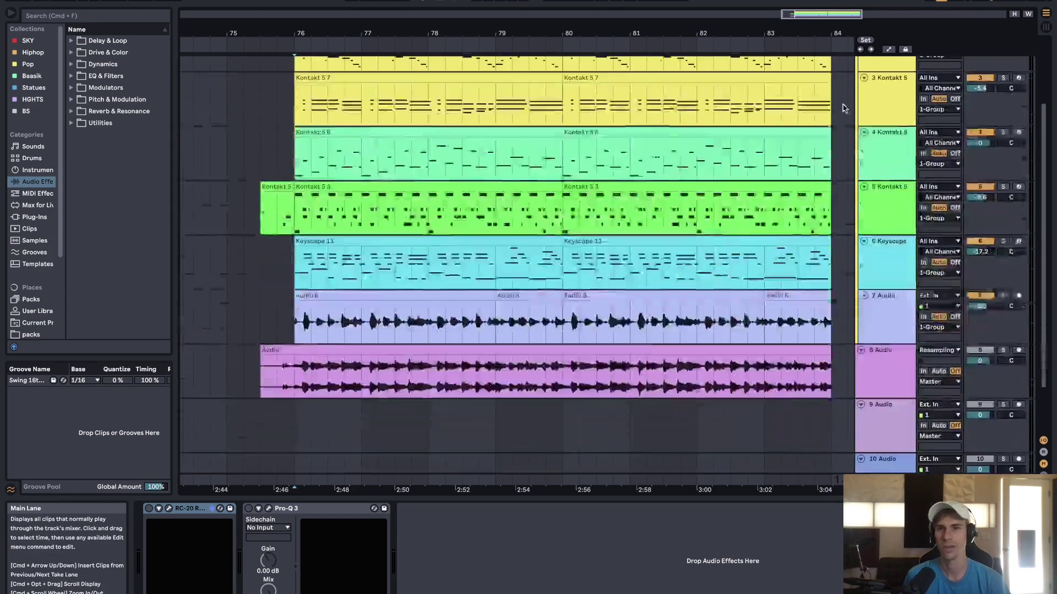
key("space")
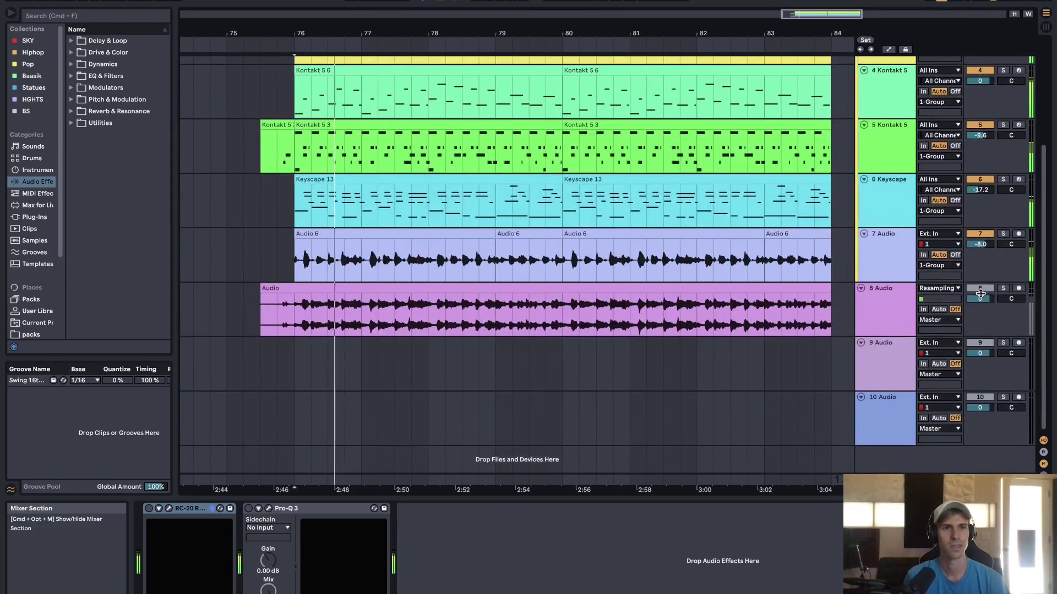
scroll(822, 276, "up", 5)
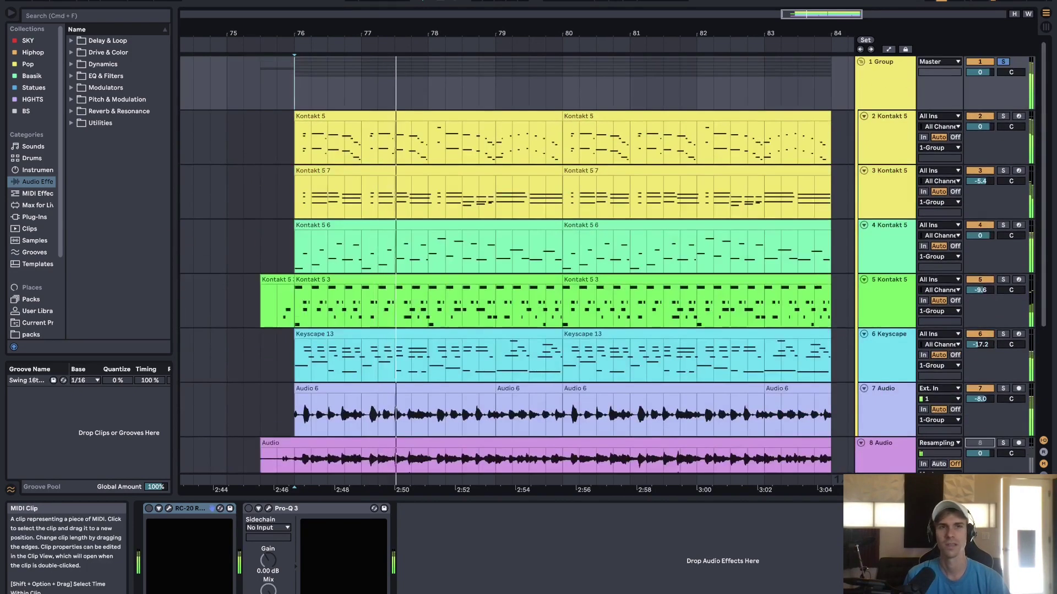
left_click_drag(810, 14, 812, 33)
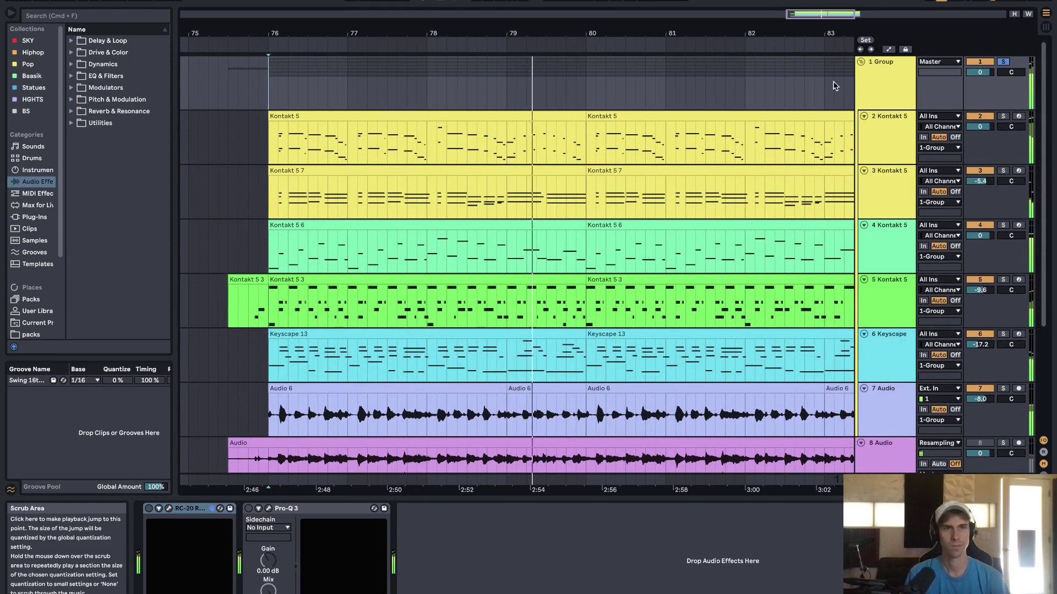
- Solo track 2 Kontakt 5 and show its Kontakt window with the Session Horns patch
left_click(882, 136)
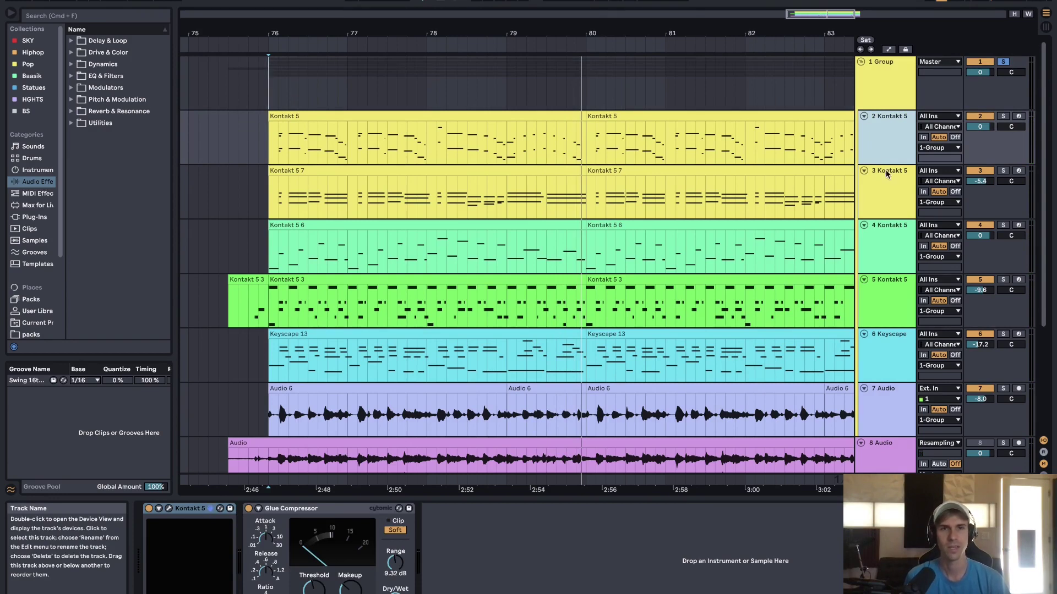
left_click(1002, 116)
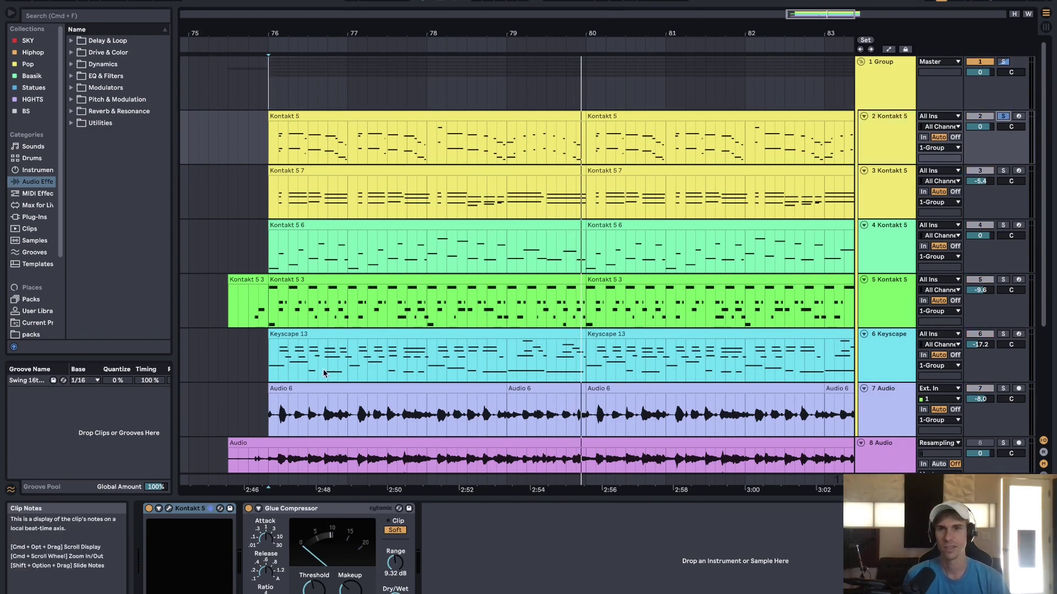
left_click(168, 509)
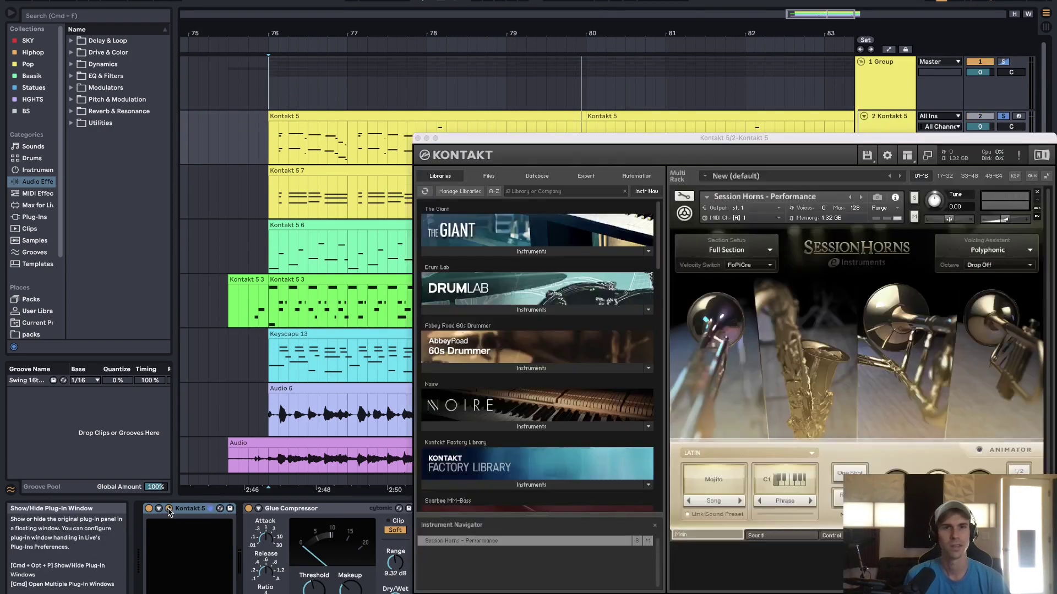
- Close the Kontakt window and solo tracks 3 and 4 in turn
left_click(169, 509)
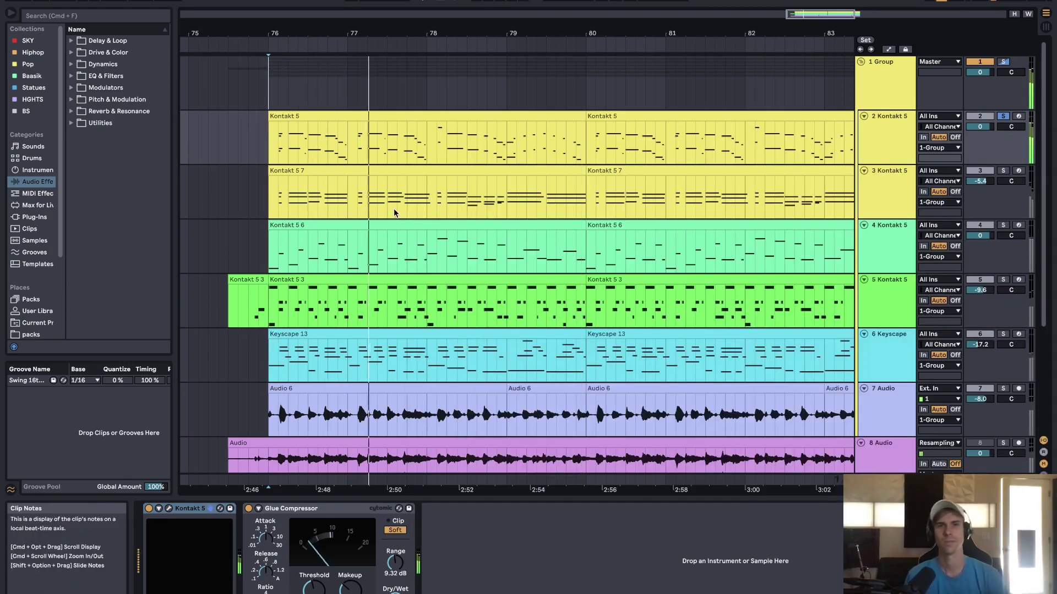
left_click(1004, 171)
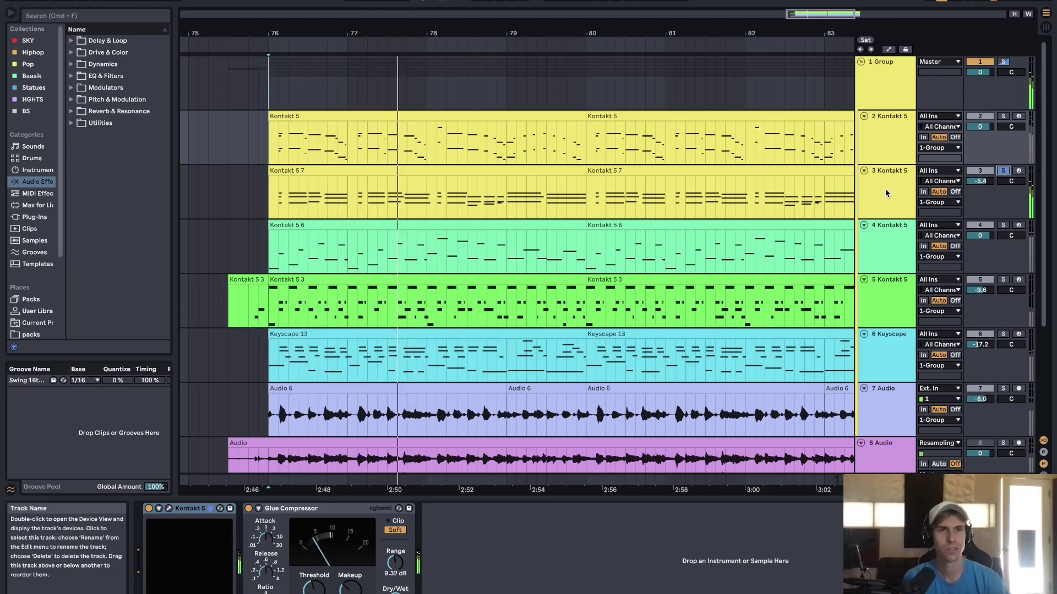
left_click(1003, 225)
left_click(896, 243)
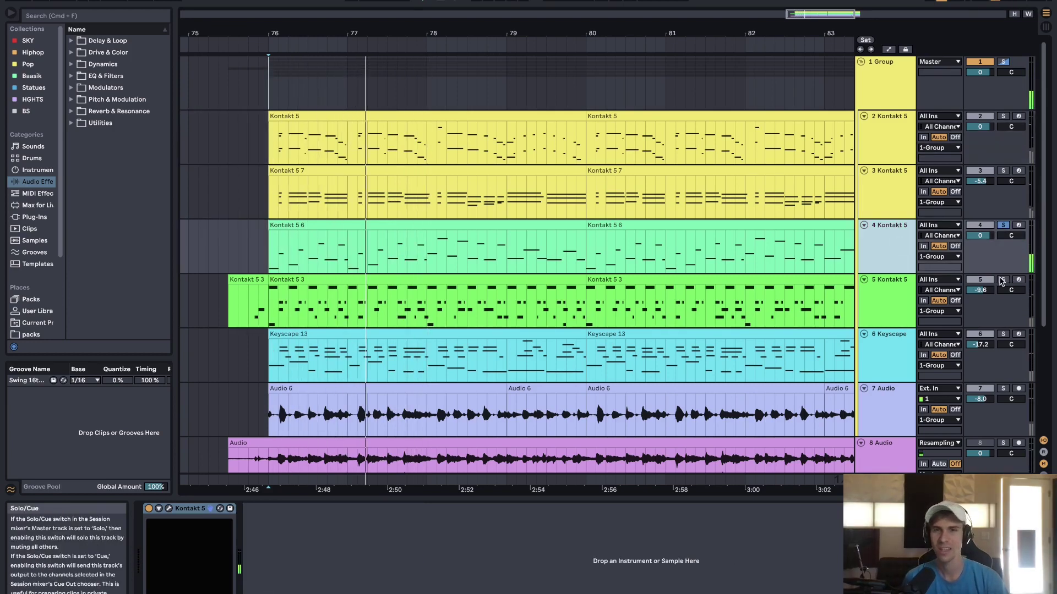
- Solo track 5, check its Studio Drummer kit, and close that Kontakt window
left_click(1001, 280)
left_click(883, 297)
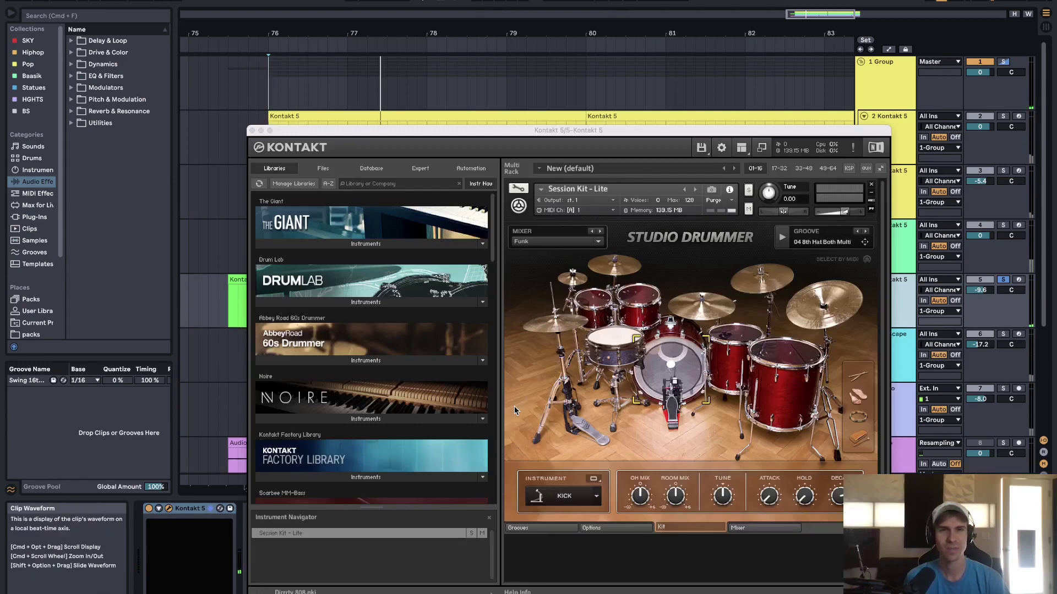
left_click(252, 130)
- Solo the Keyscape track, then track 7 Audio, restarting and stopping playback
left_click(1002, 334)
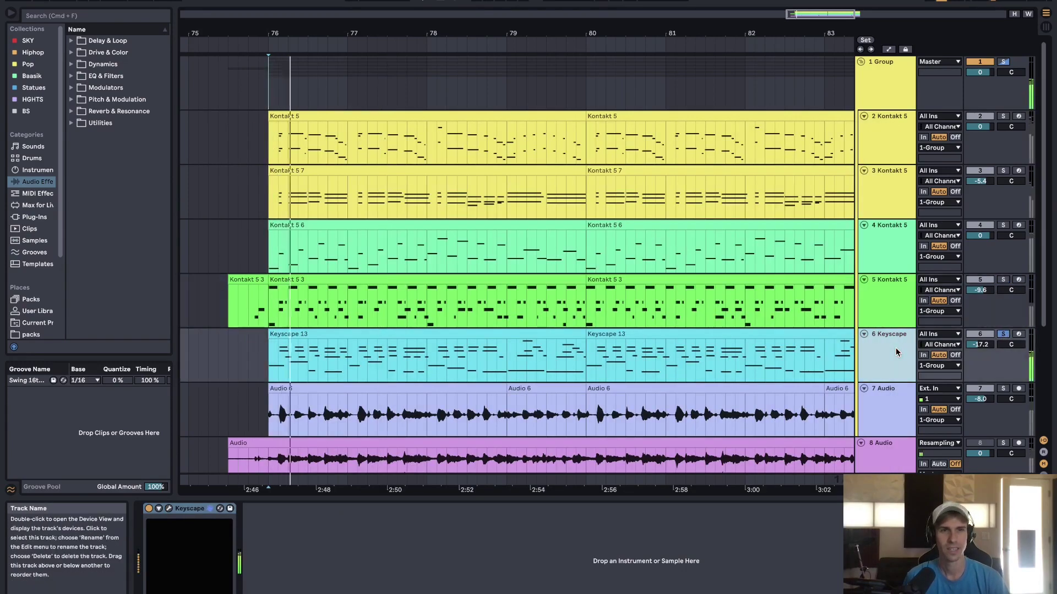
scroll(890, 342, "down", 1)
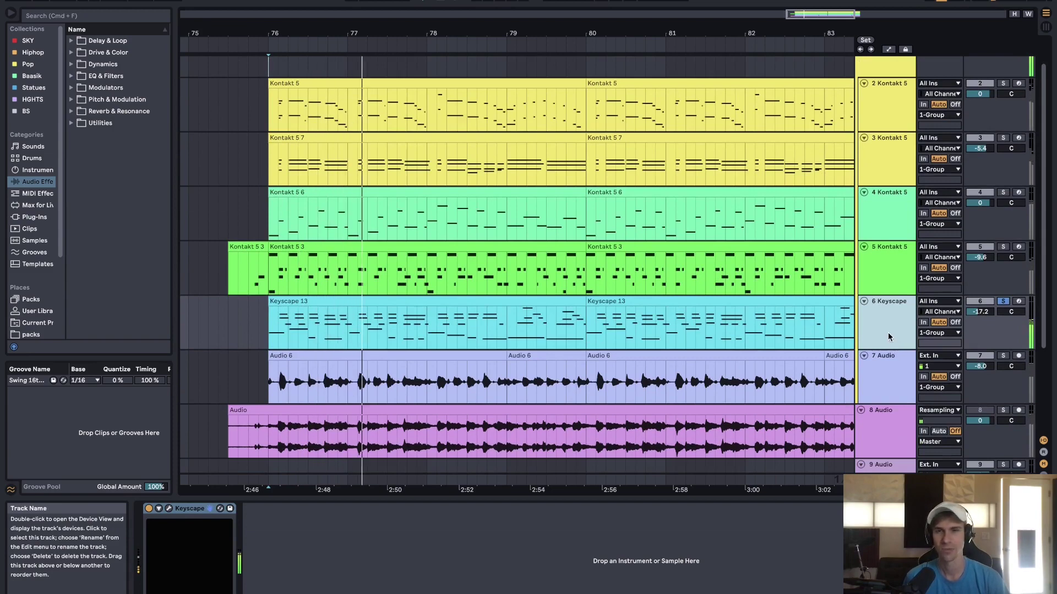
left_click(894, 375)
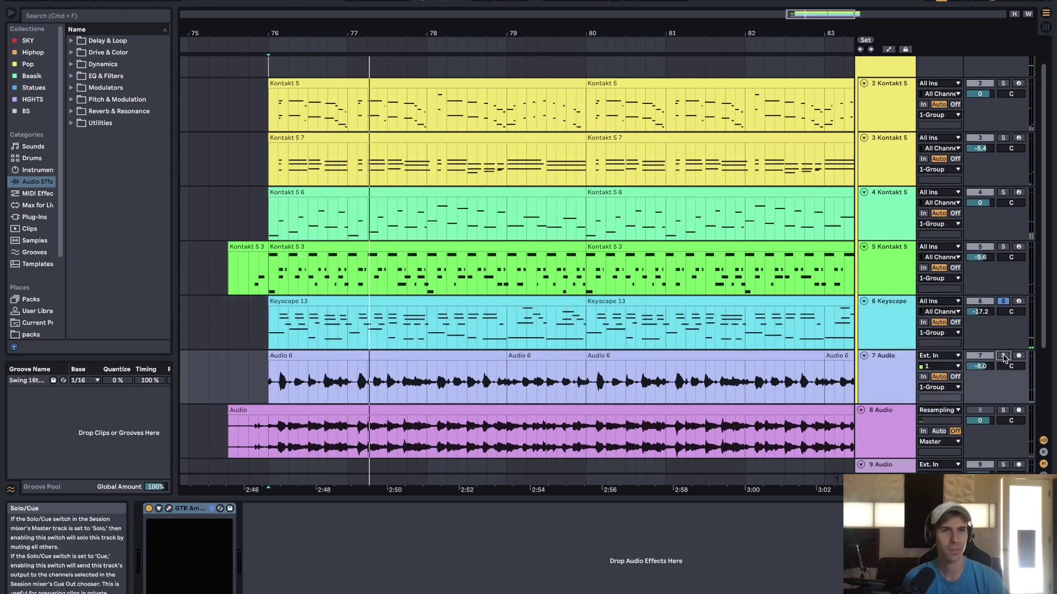
key("s")
key("space")
key("space")
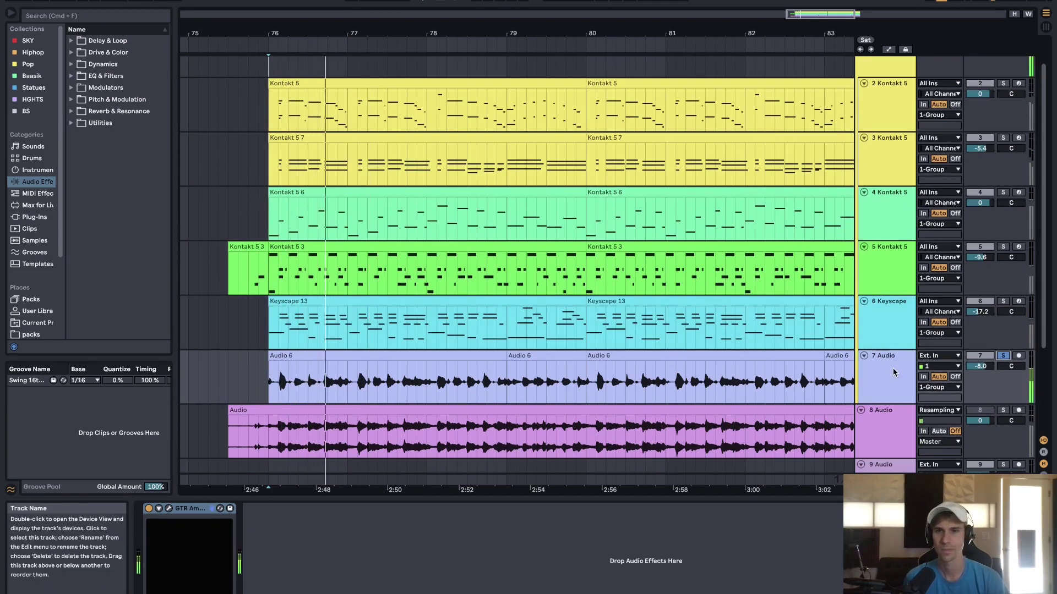
key("space")
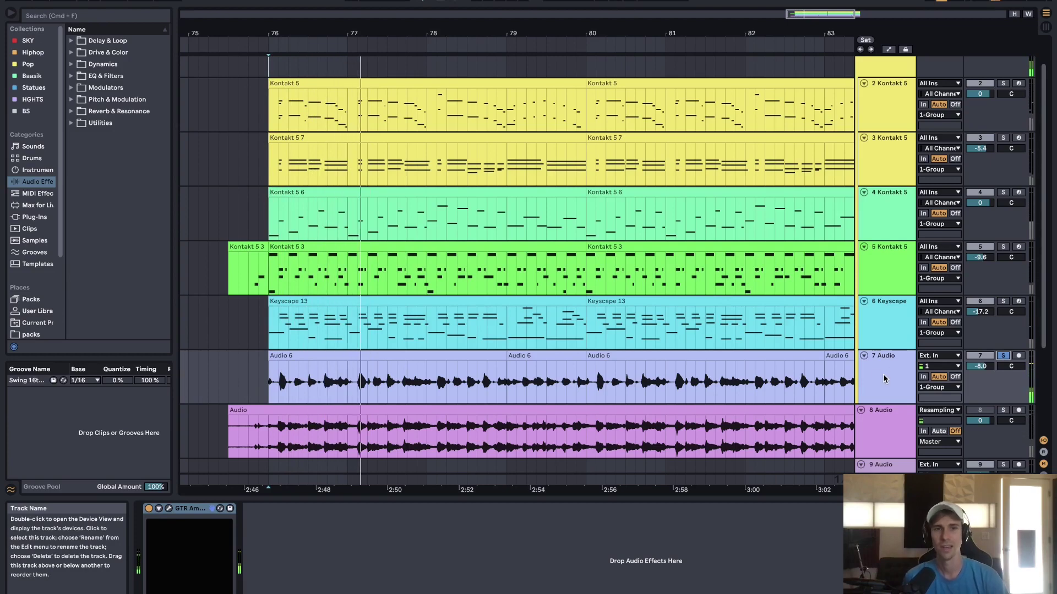
- Check track 7's GTR Amp Clean settings, then turn off its solo
left_click(169, 509)
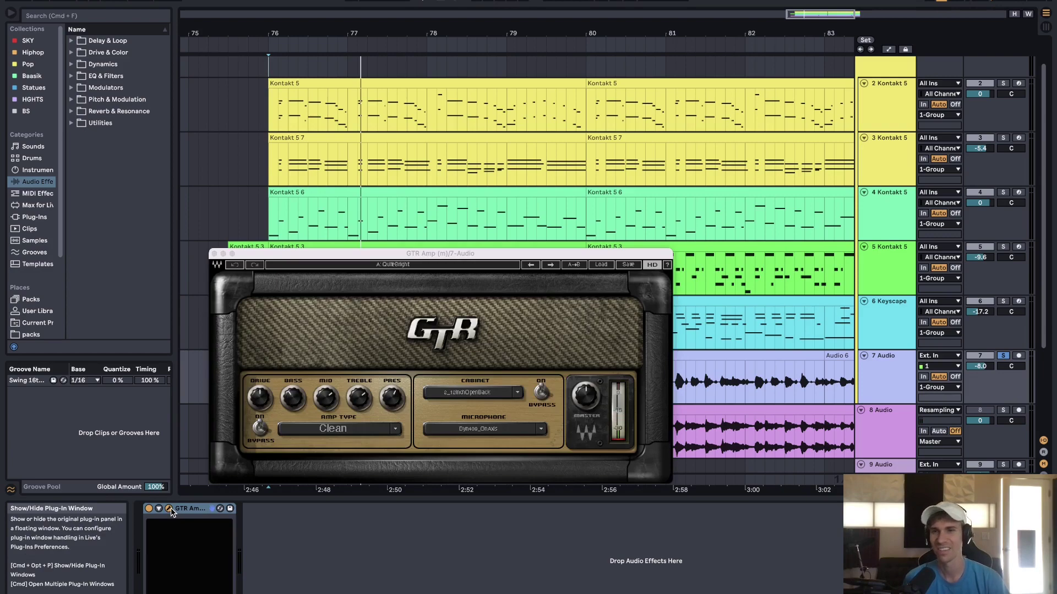
left_click(169, 509)
scroll(667, 317, "down", 2)
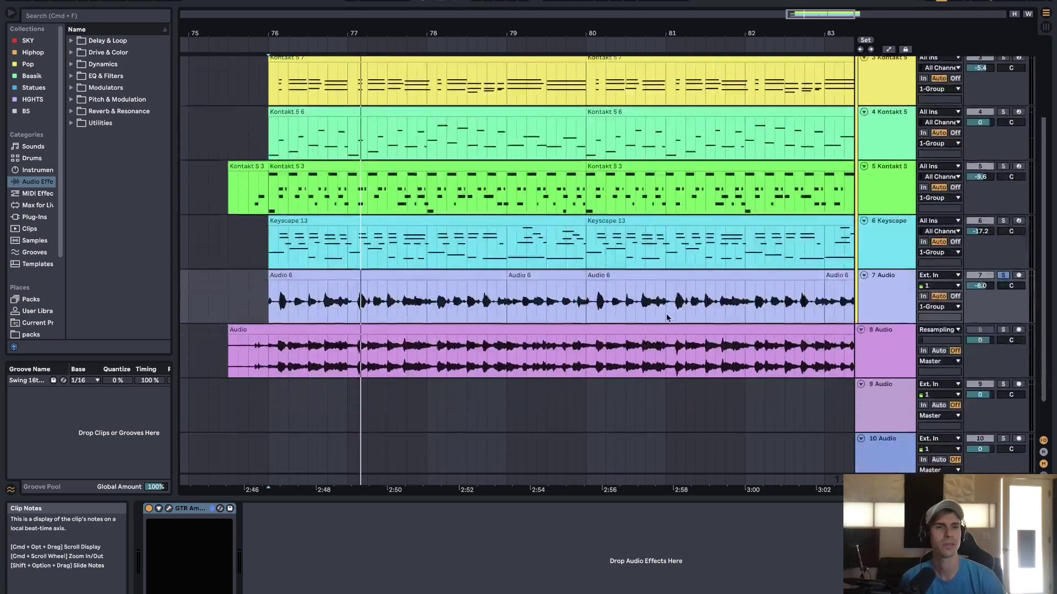
scroll(667, 318, "up", 3)
left_click(1003, 61)
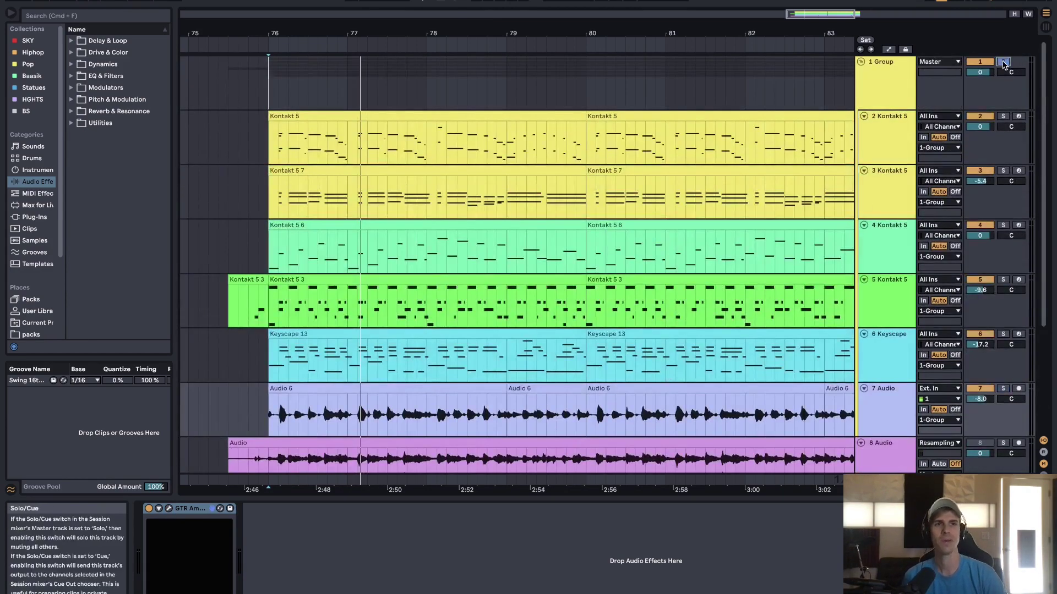
- Play the song and show the 1 Group bus's RC-20 and Pro-Q 3 plug-in windows
key("space")
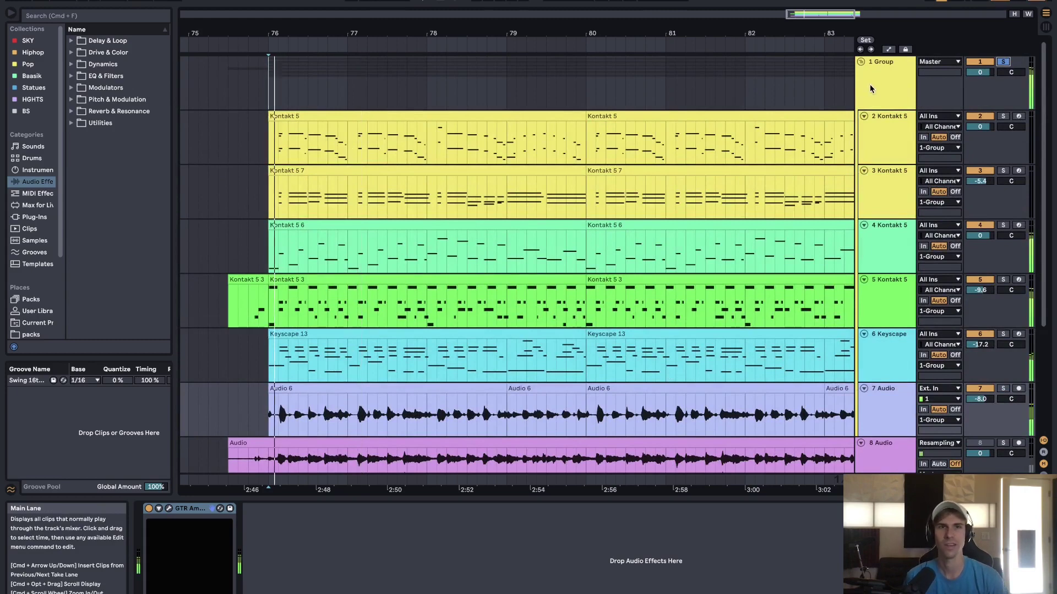
left_click(884, 90)
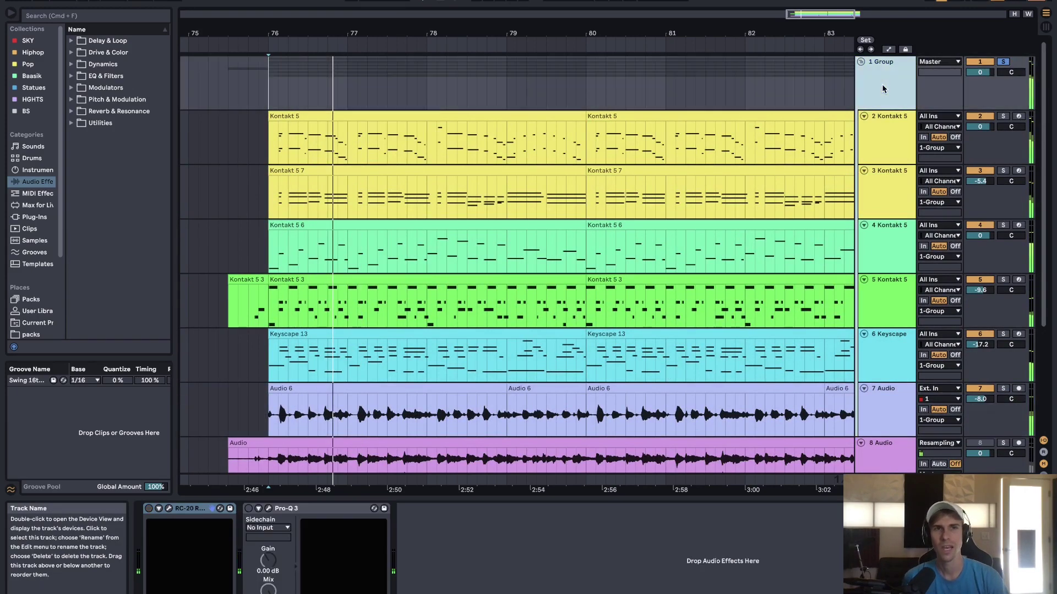
left_click(169, 508)
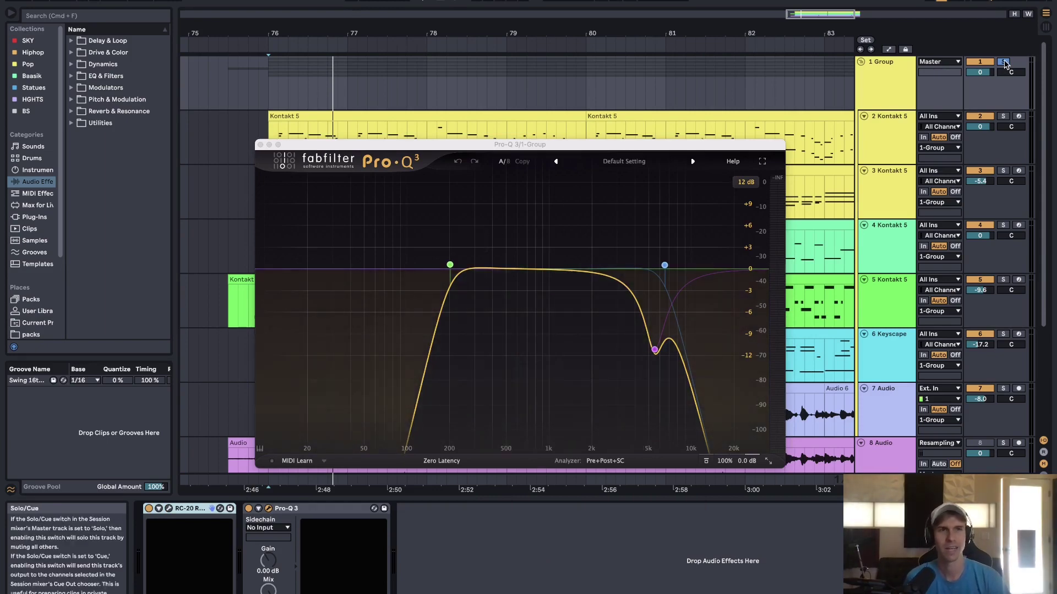
key("space")
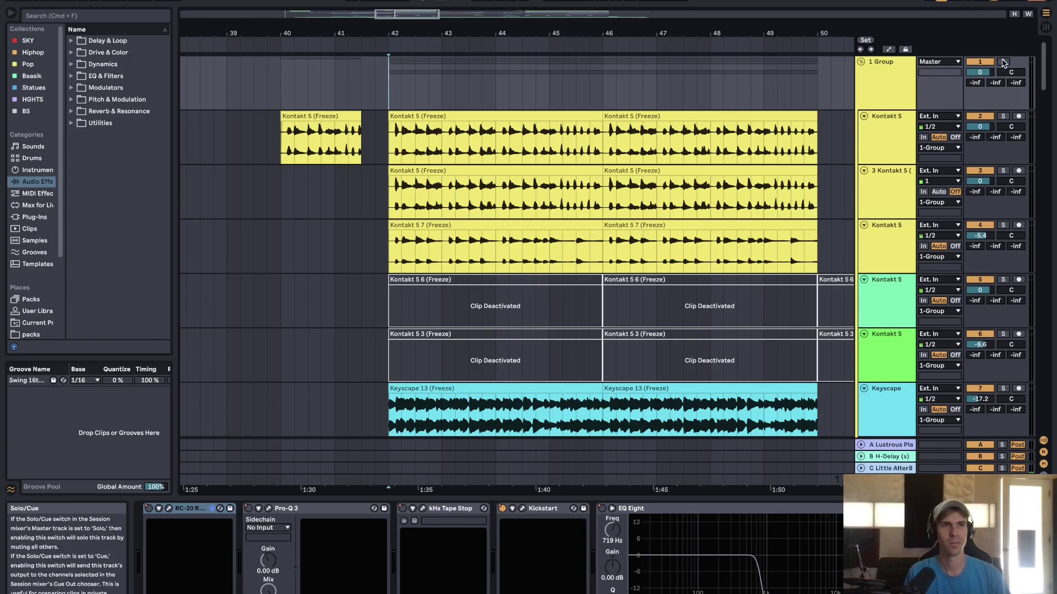
- Audition track 3 Kontakt 5 alone from bar 42, viewing its OTT device
key("space")
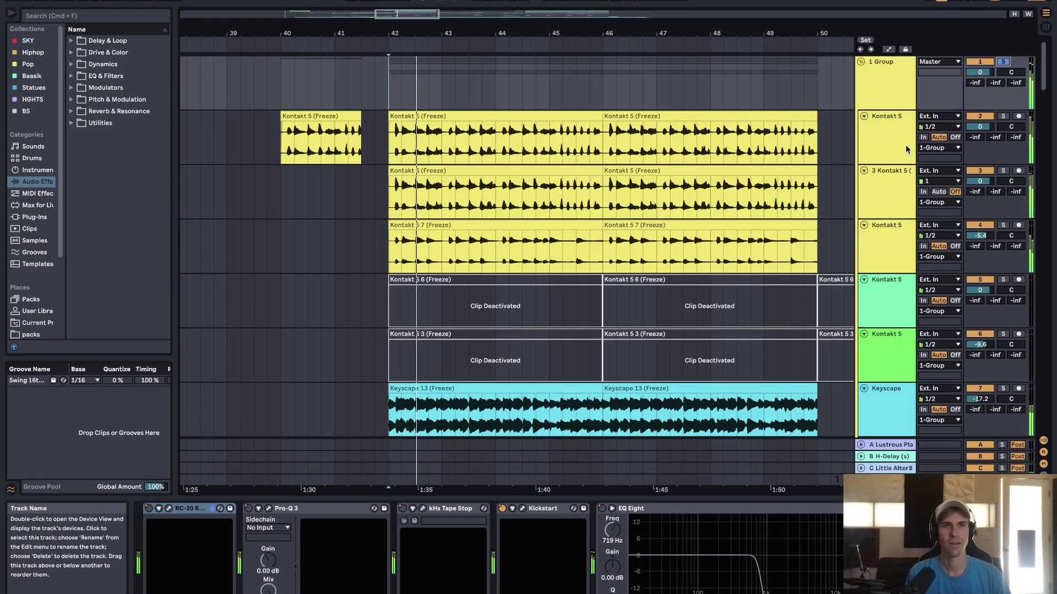
left_click(880, 185)
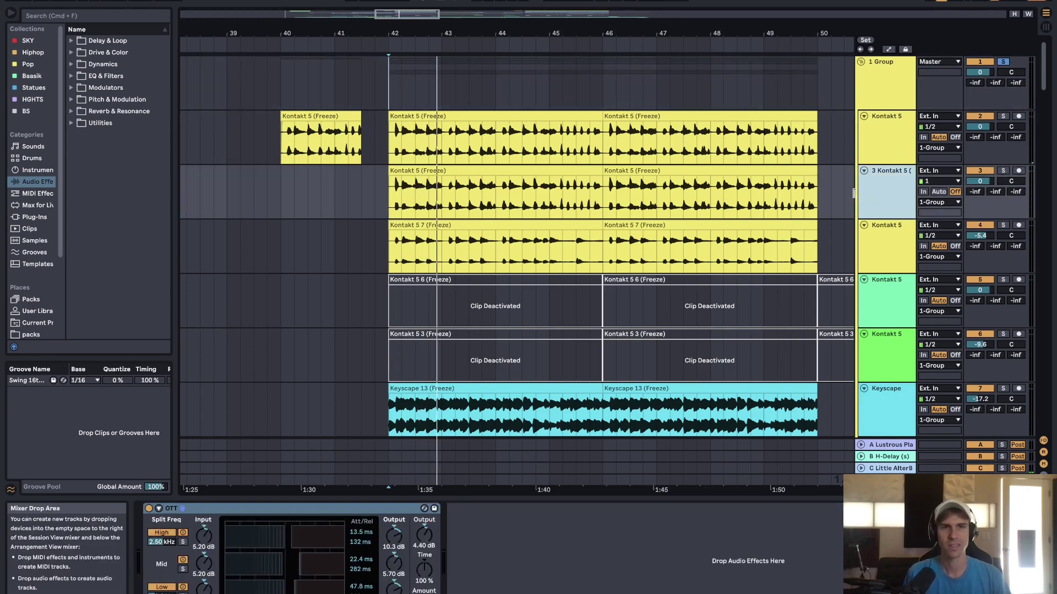
left_click(550, 168)
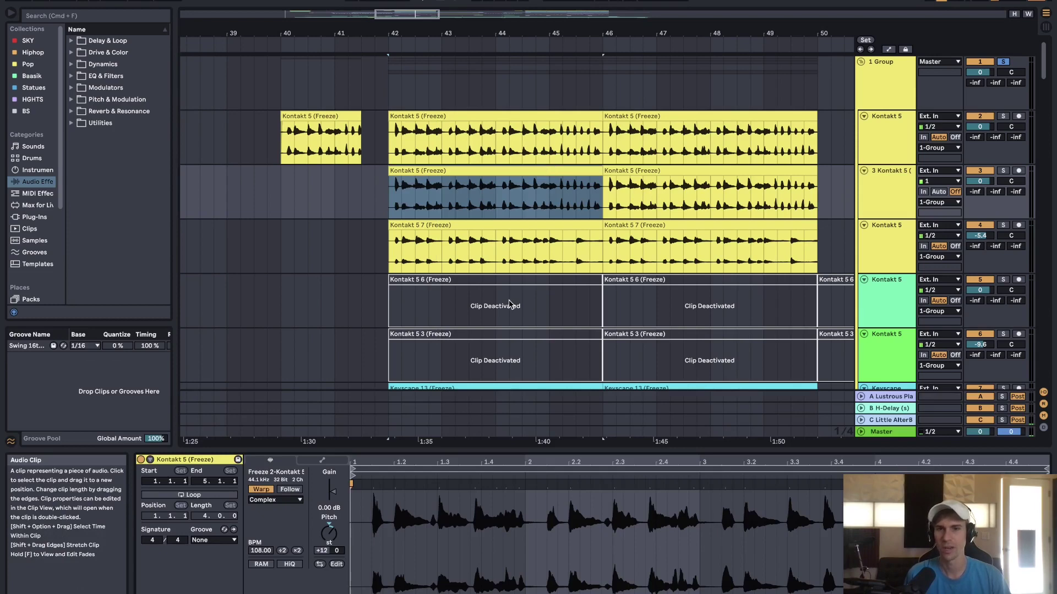
left_click(882, 189)
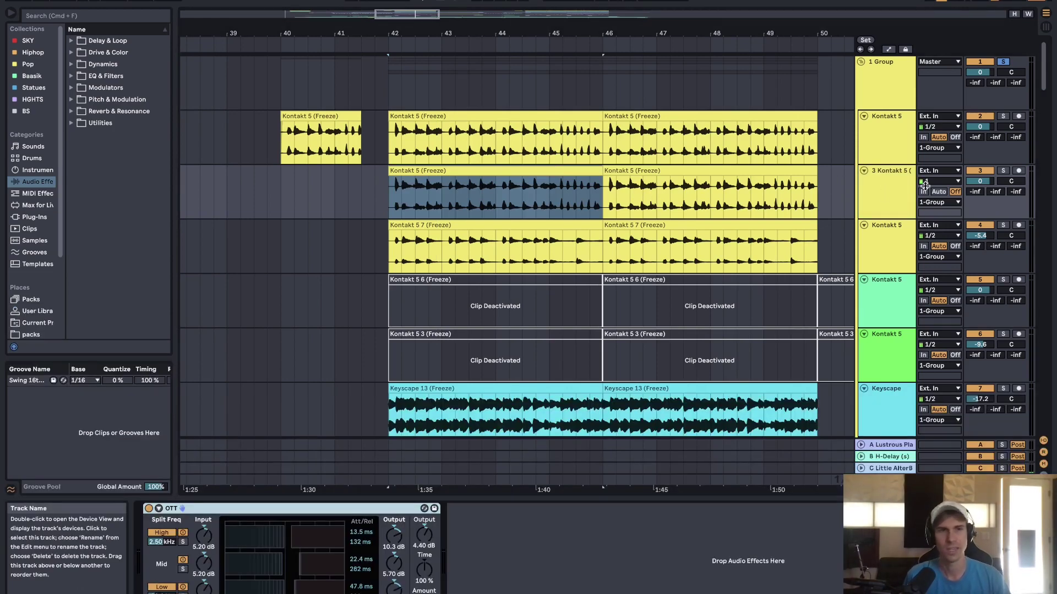
left_click(1004, 171)
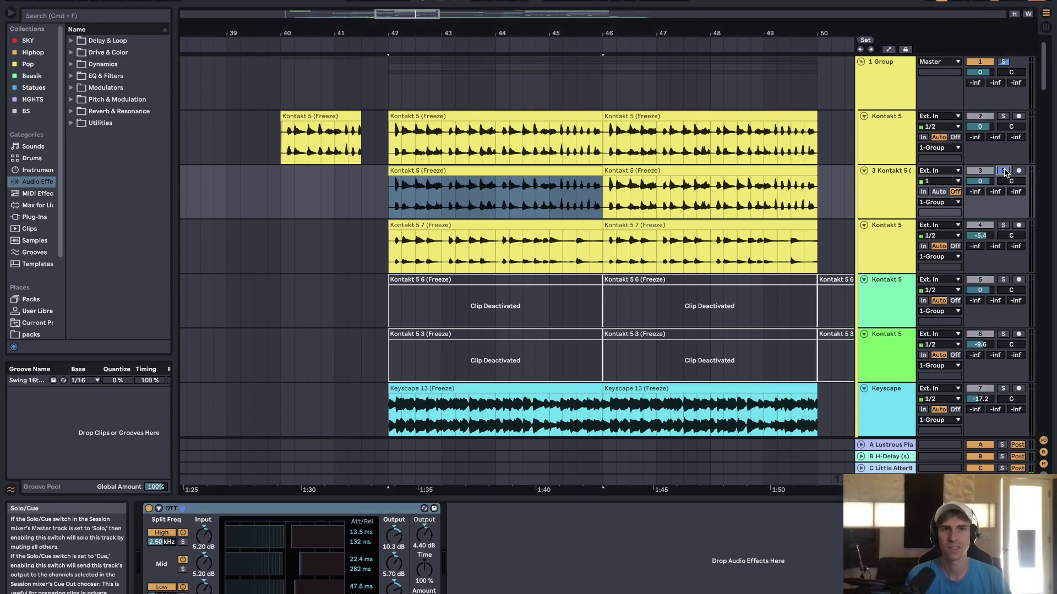
key("space")
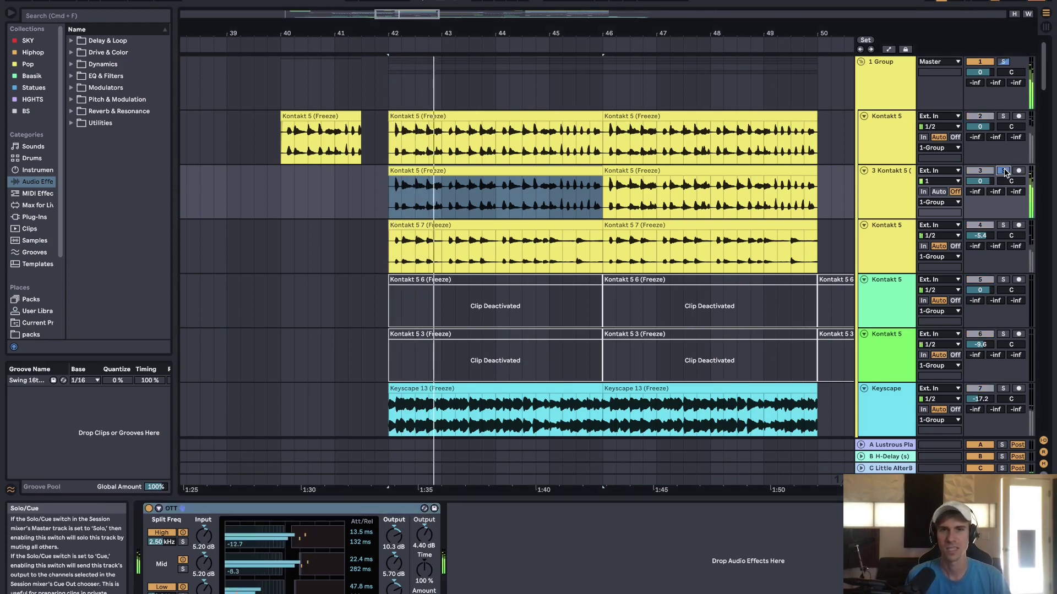
key("space")
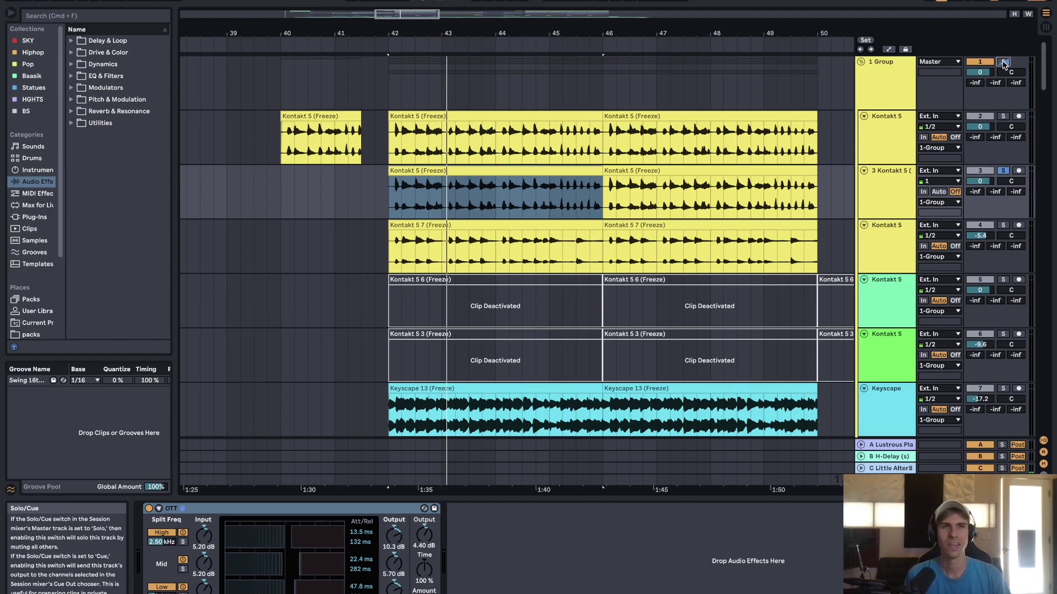
- Solo the Group bus, check its Kickstart window, then solo the first Nexus track
left_click(1003, 61)
left_click(893, 91)
key("space")
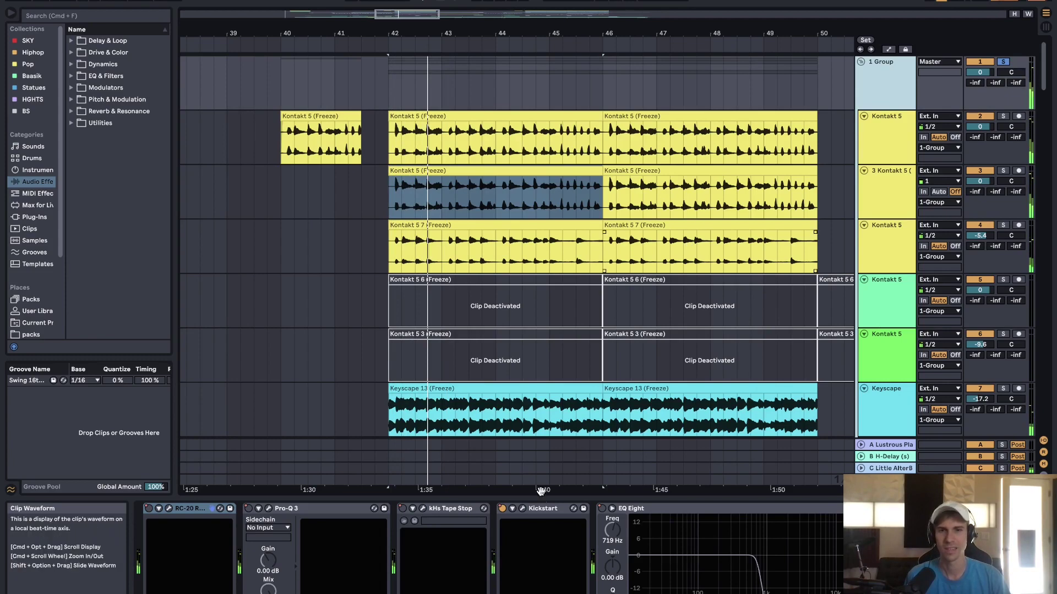
left_click(523, 509)
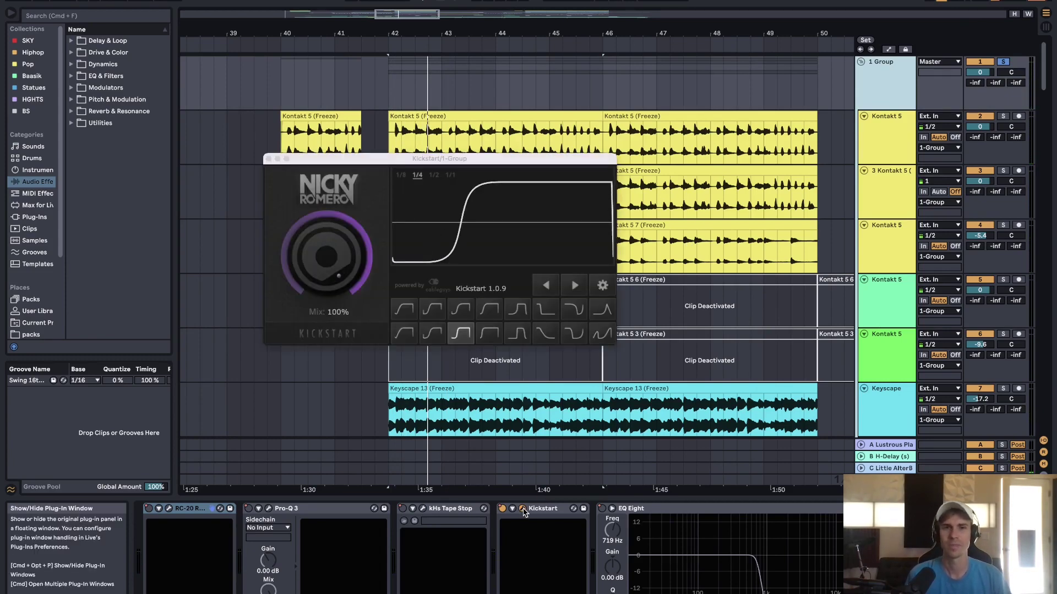
left_click(523, 509)
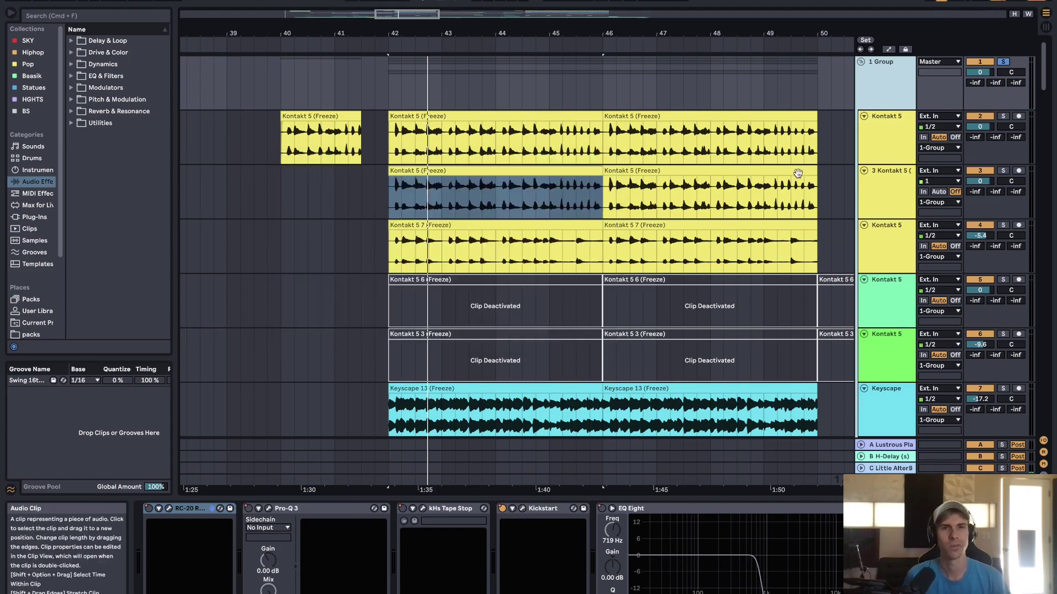
scroll(793, 176, "down", 10)
left_click(1003, 184)
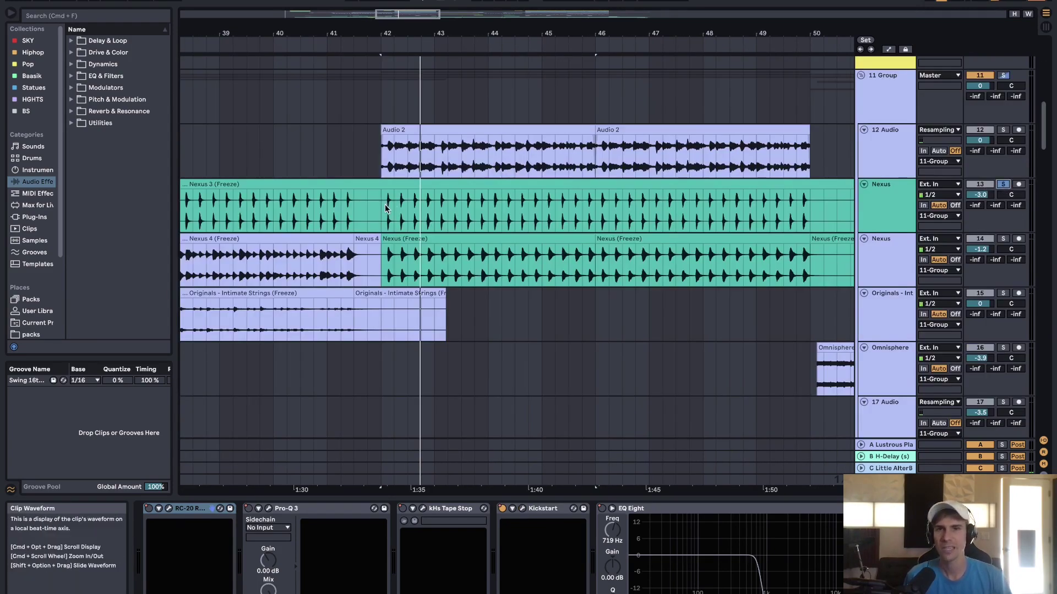
- Play the first Nexus track, then switch the solo to the second Nexus track and stop
key("space")
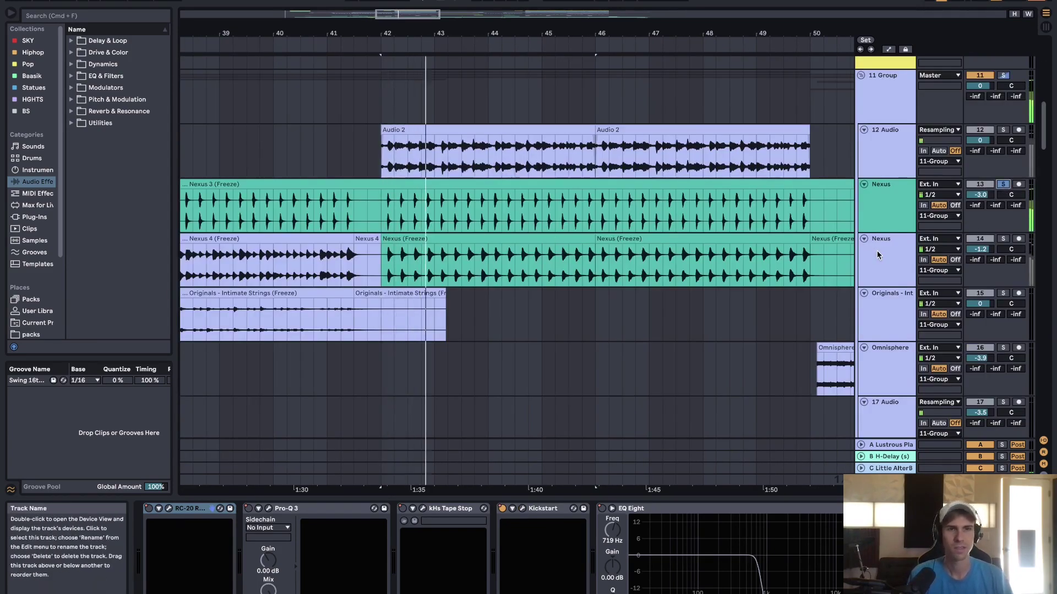
left_click(1003, 238)
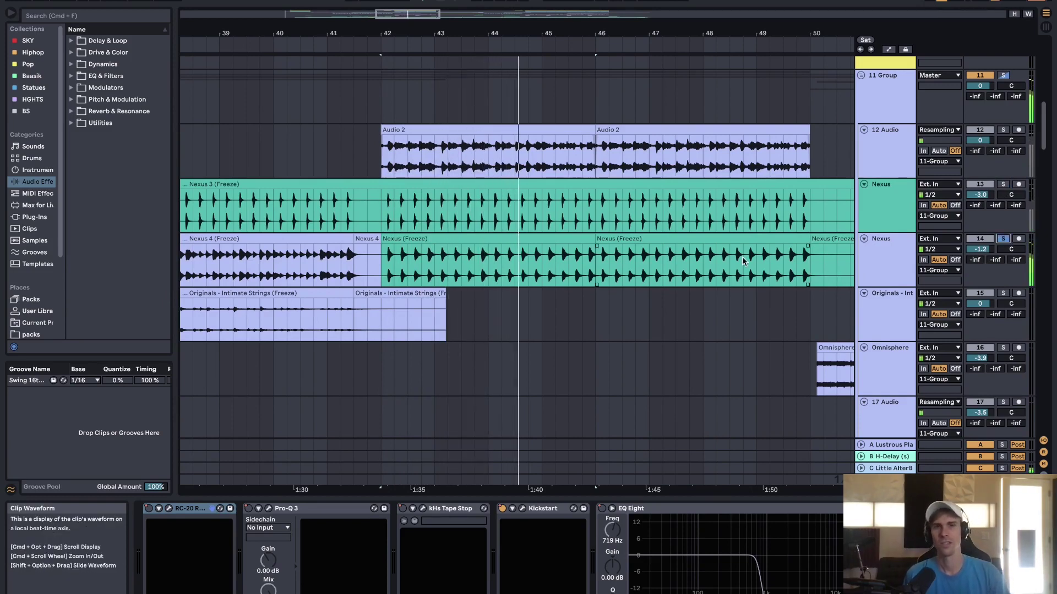
key("space")
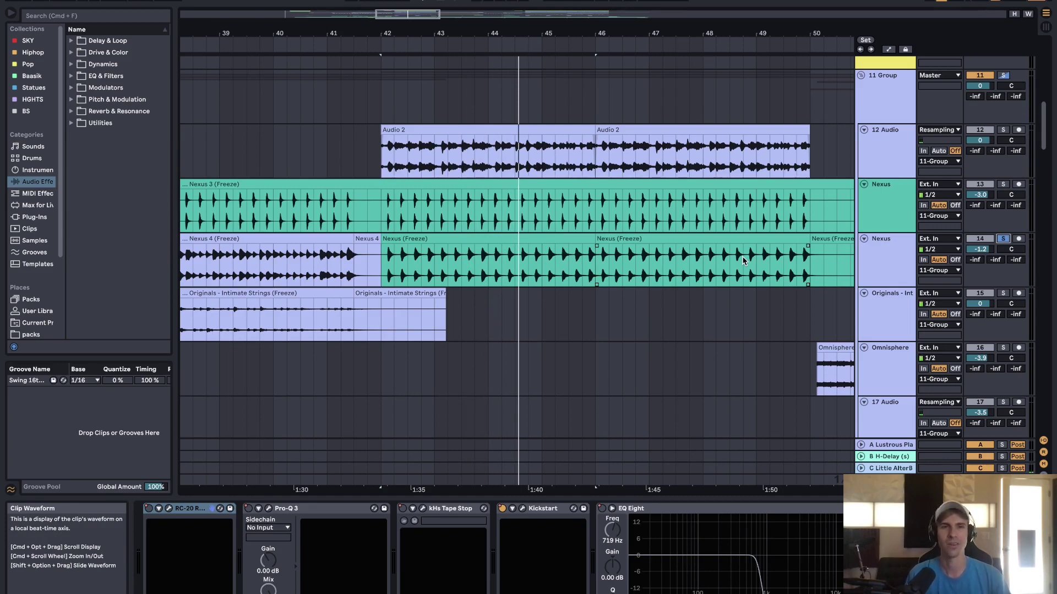
scroll(743, 261, "down", 10)
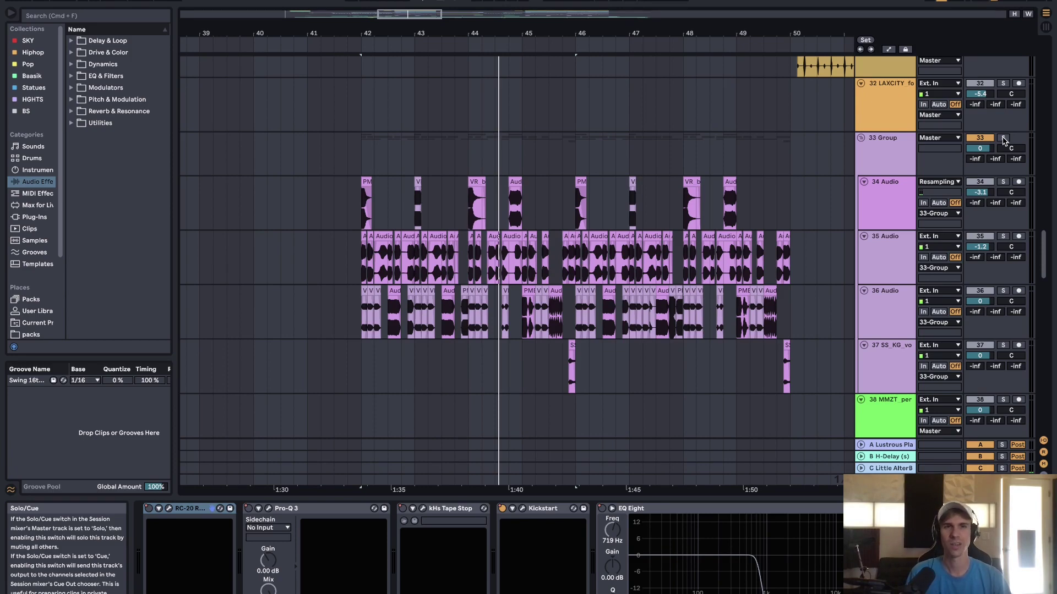
- Solo the 33 Group, show its OTT, Kickstart and Utility chain, and play it
left_click(1002, 139)
left_click(892, 154)
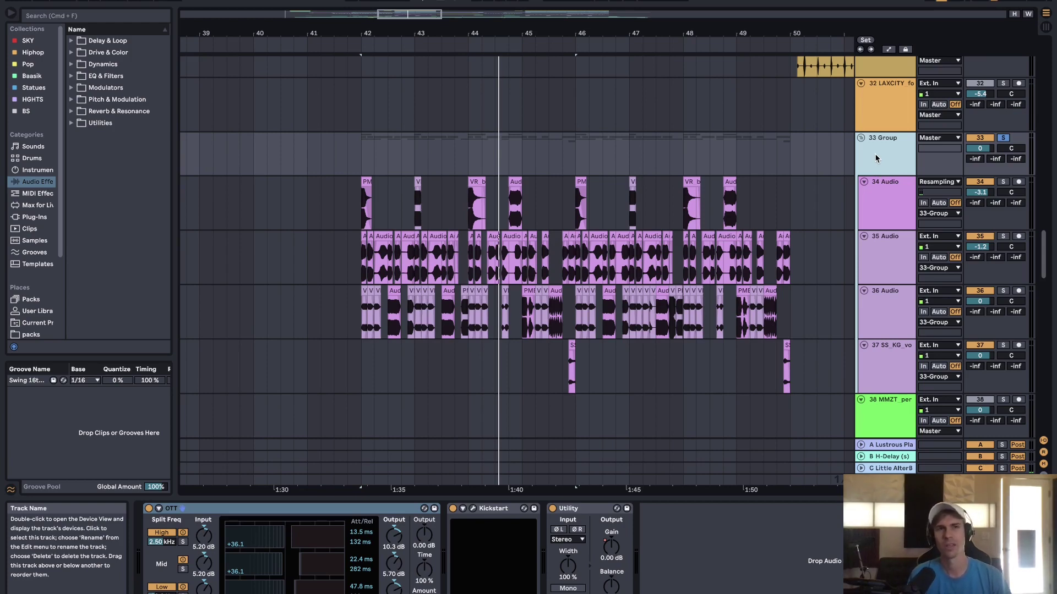
key("space")
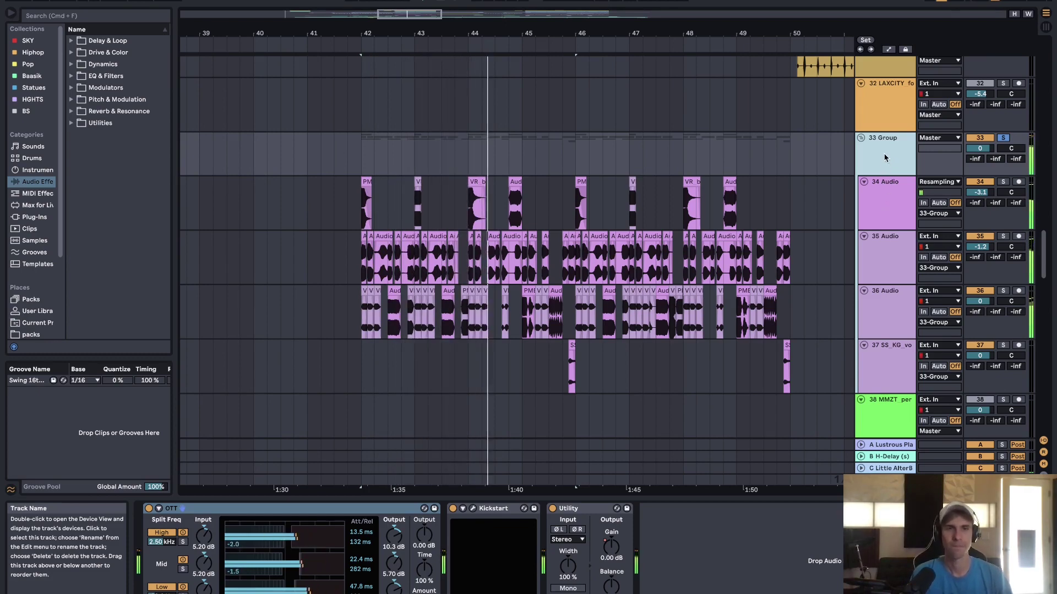
- Solo track 34 Audio, then track 35 Audio, restarting playback
left_click(886, 200)
left_click(887, 269)
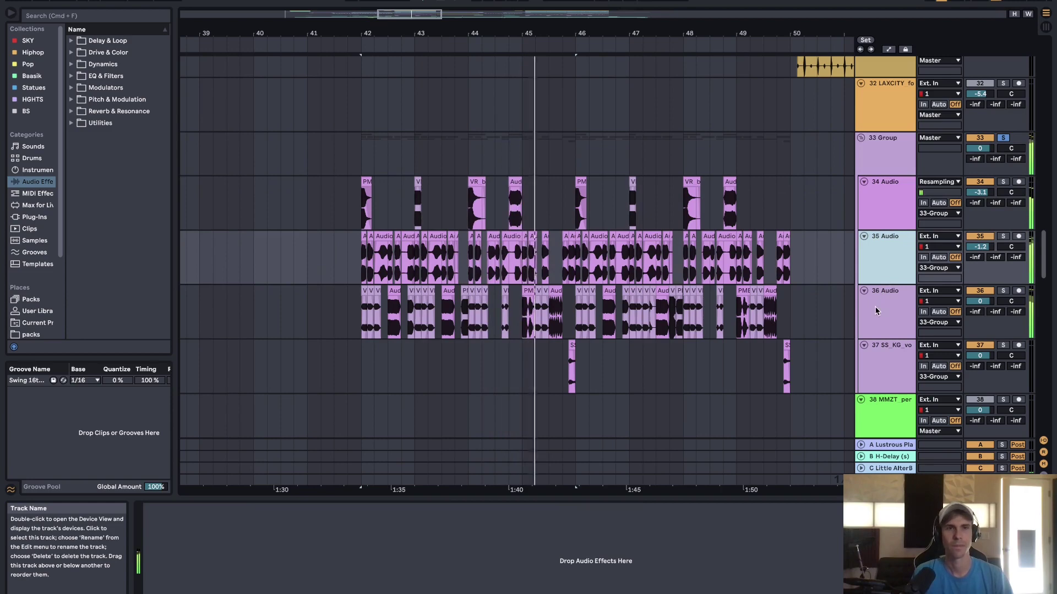
left_click(897, 205)
left_click(890, 154)
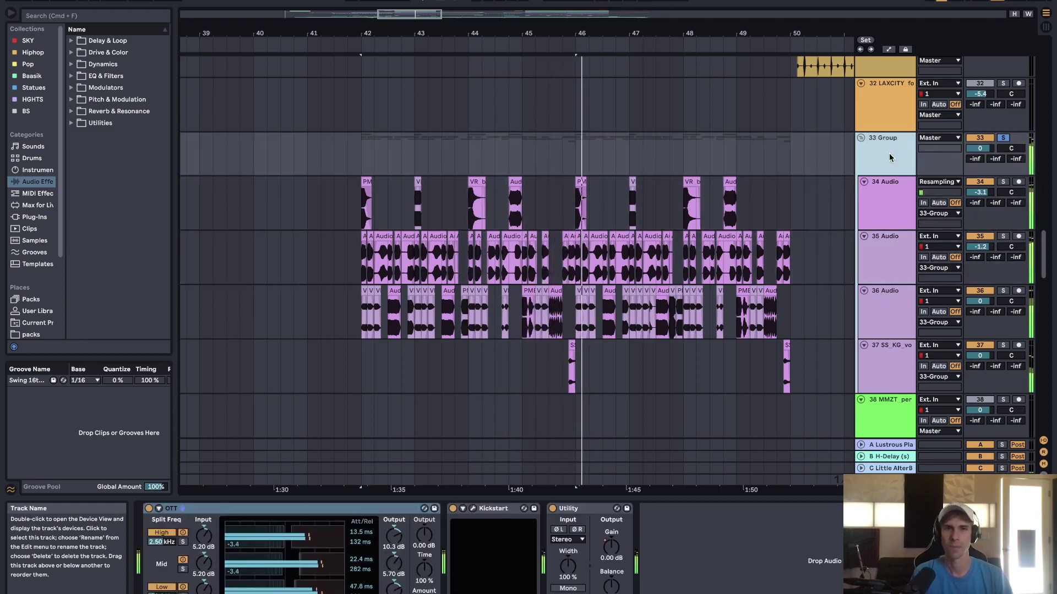
left_click(822, 218)
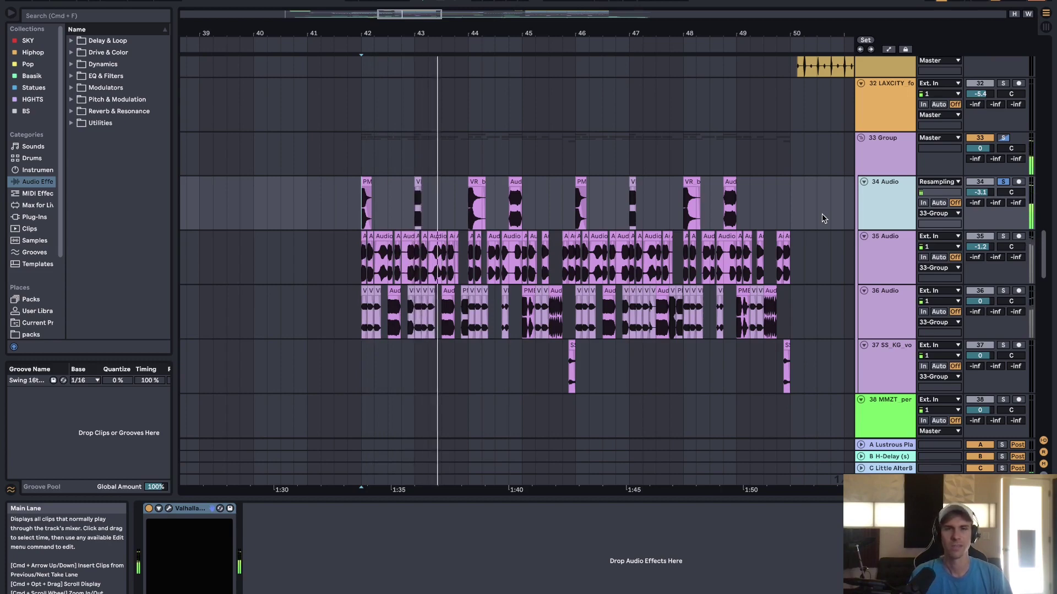
left_click(884, 265)
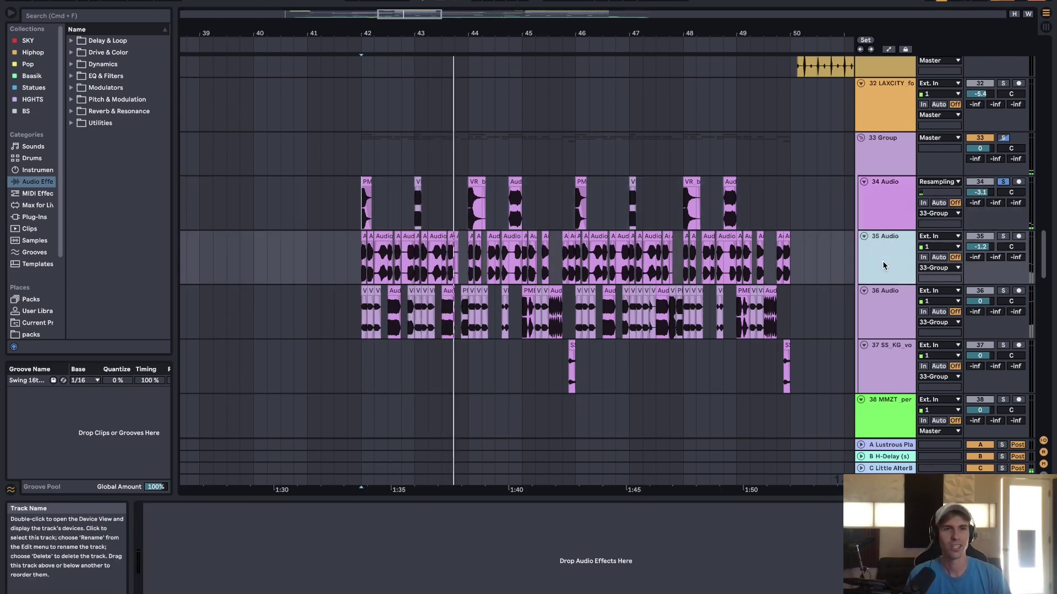
left_click(1003, 237)
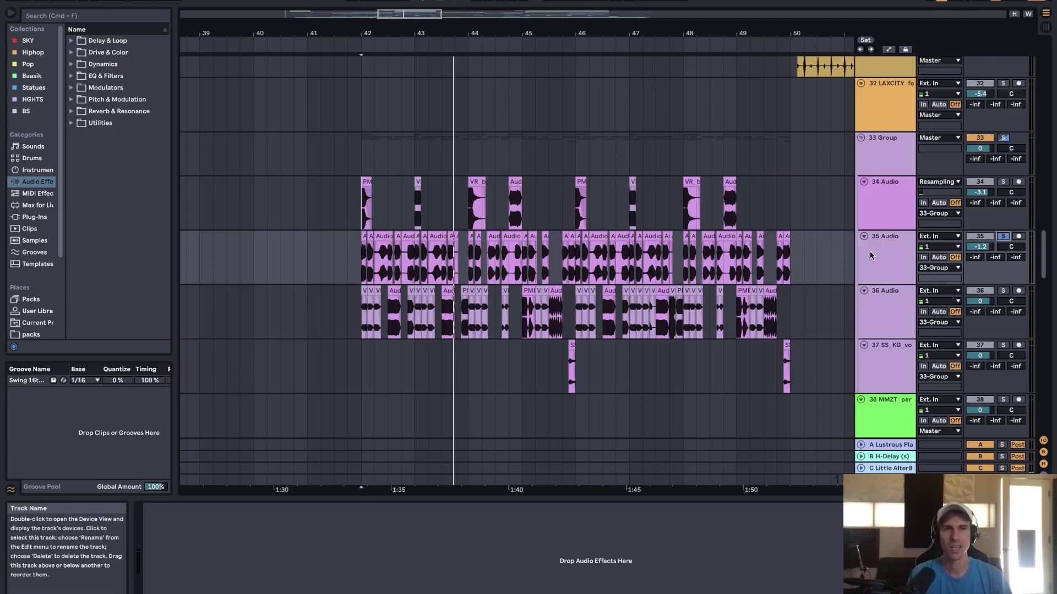
key("space")
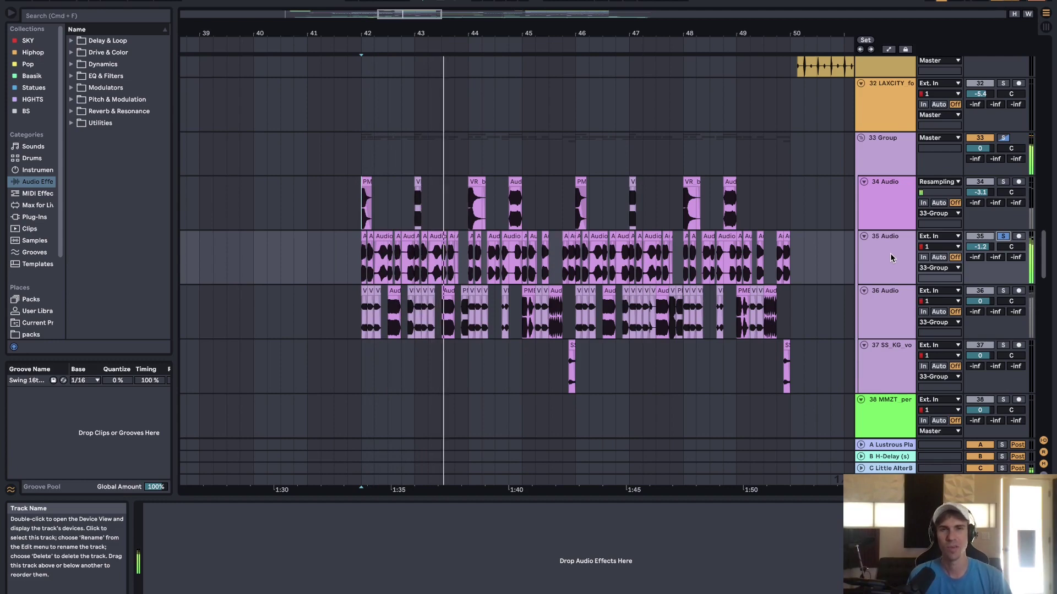
- Solo track 36 Audio, then re-solo the whole 33 Group and restart playback
left_click(889, 253)
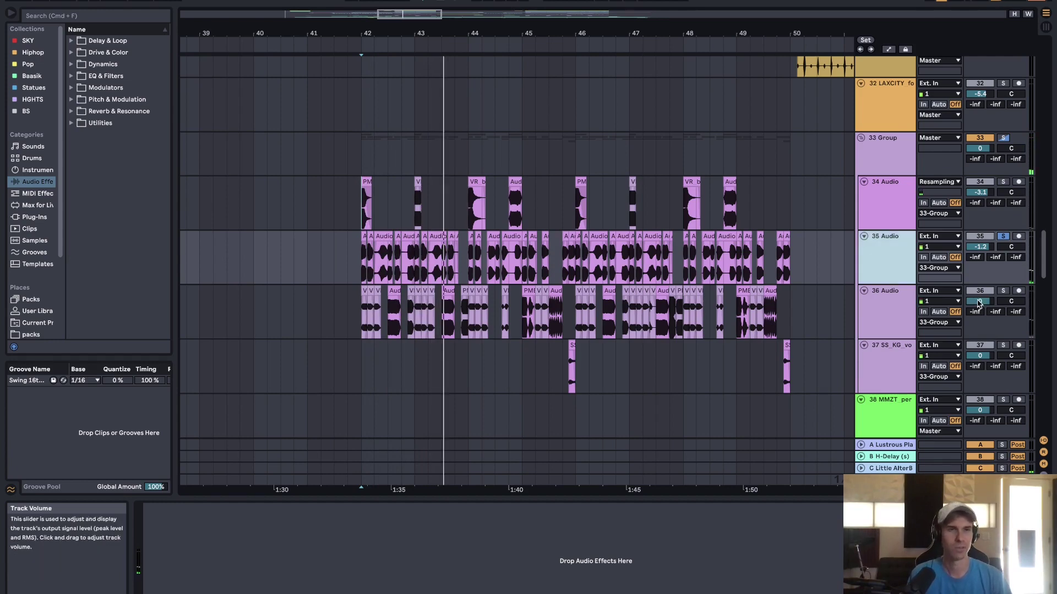
left_click(1001, 294)
left_click(894, 314)
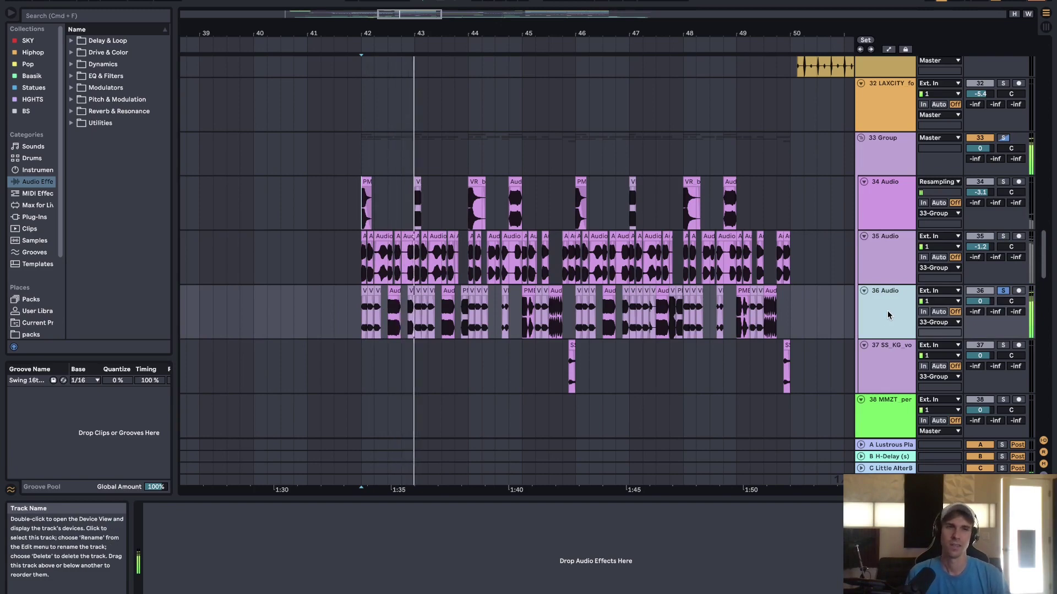
left_click(1002, 139)
key("space")
key("space")
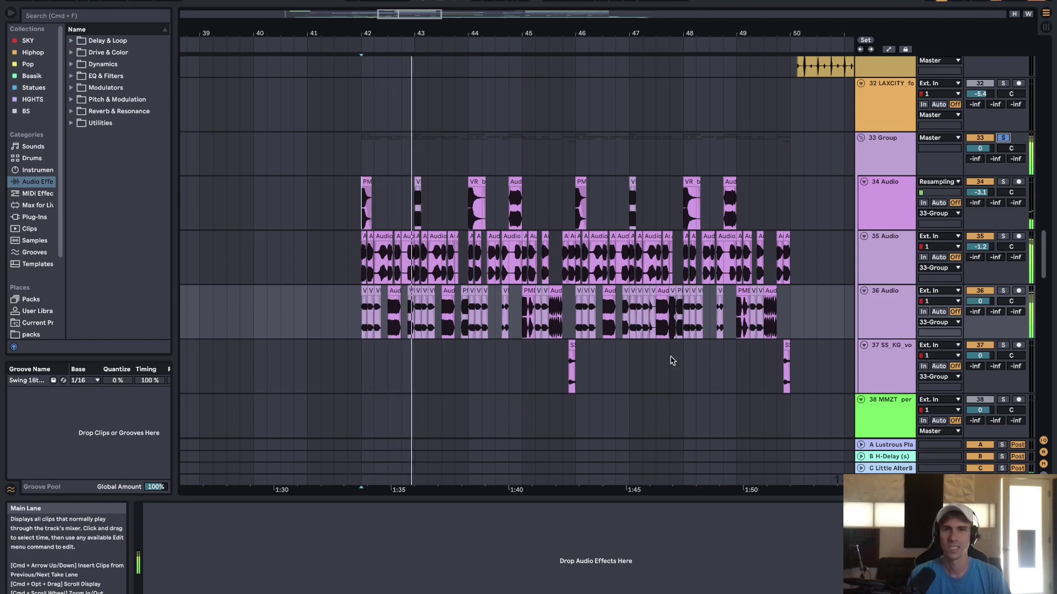
scroll(803, 91, "up", 20)
- Restart playback later in the section and scroll down to the crash, noise and Granulator II tracks
scroll(804, 91, "down", 2)
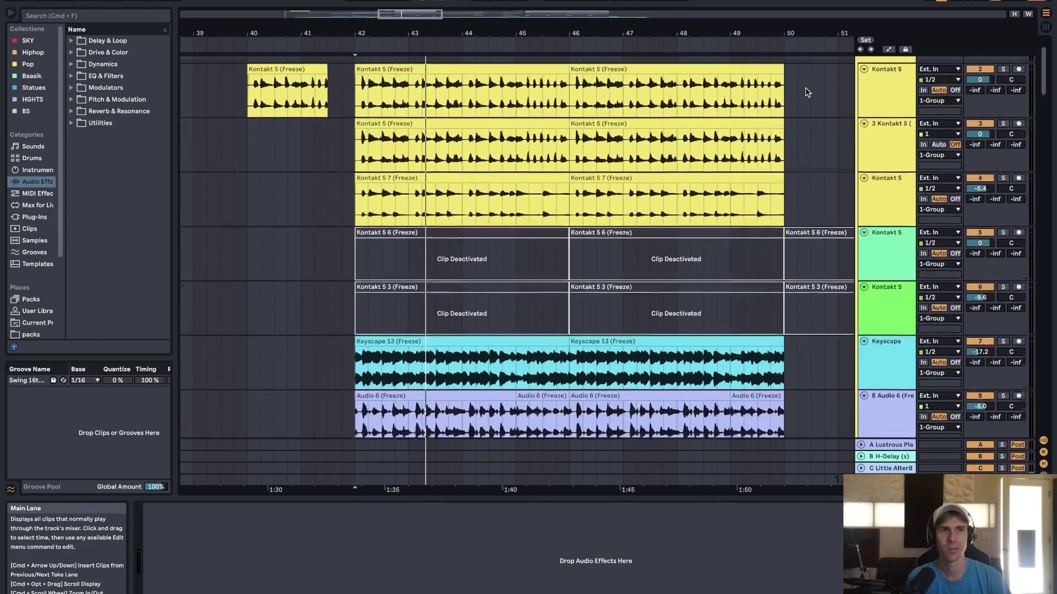
scroll(804, 93, "up", 2)
left_click(329, 93)
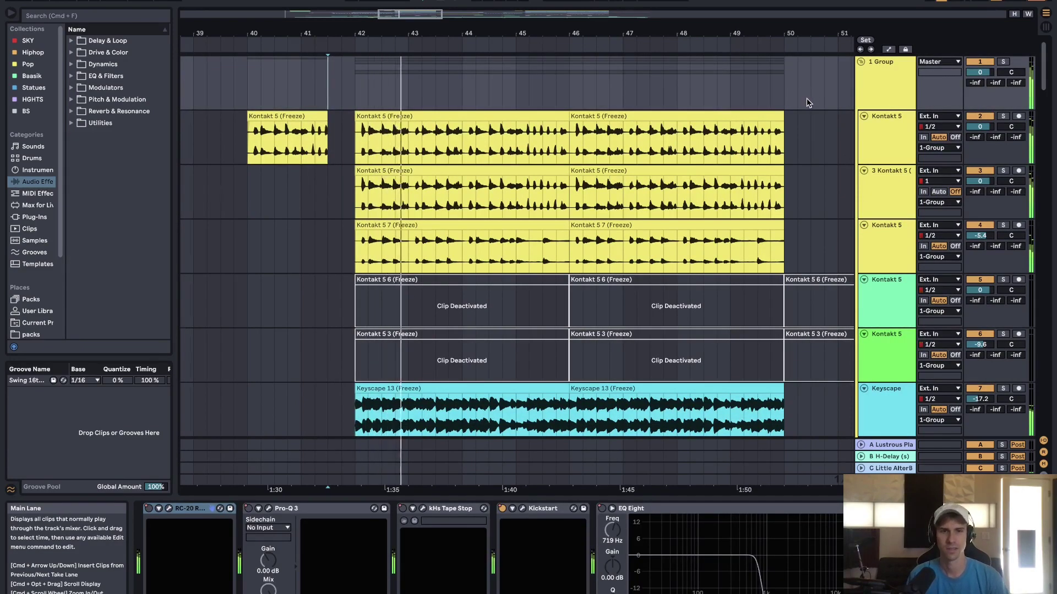
scroll(807, 98, "down", 6)
scroll(791, 188, "down", 15)
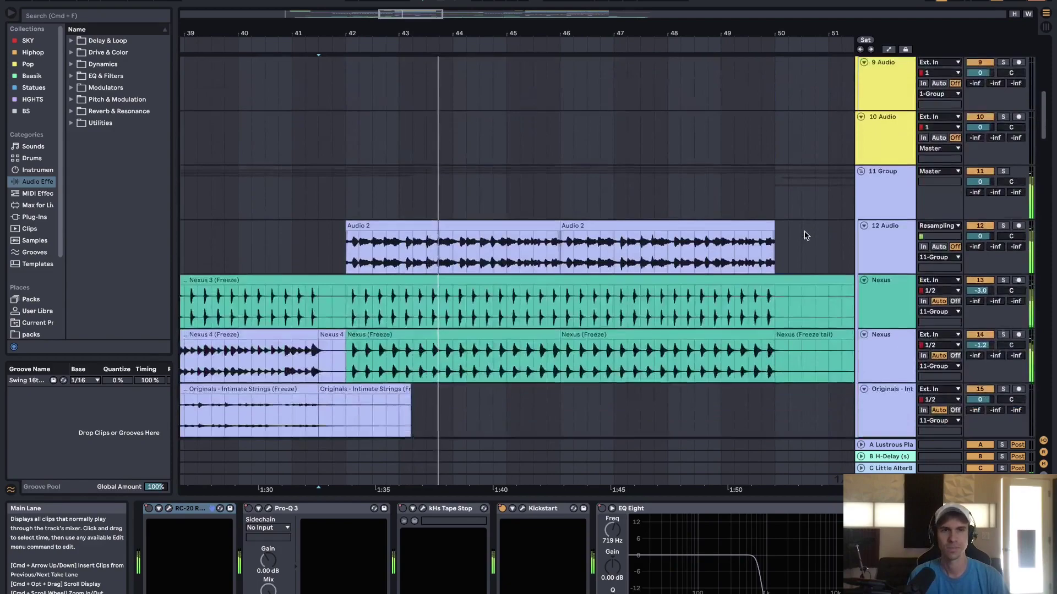
scroll(806, 235, "down", 20)
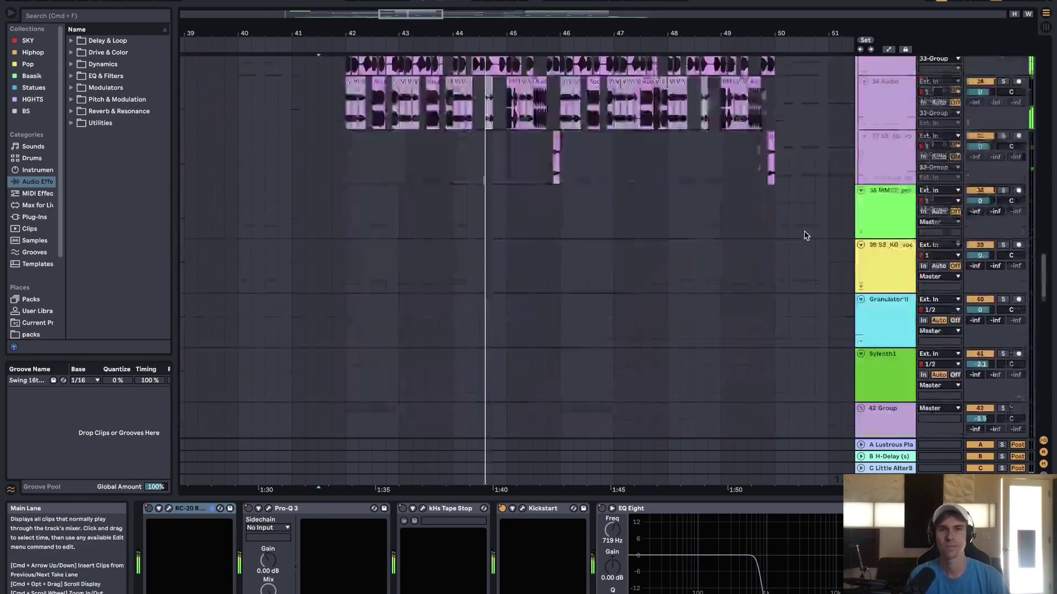
scroll(805, 235, "down", 12)
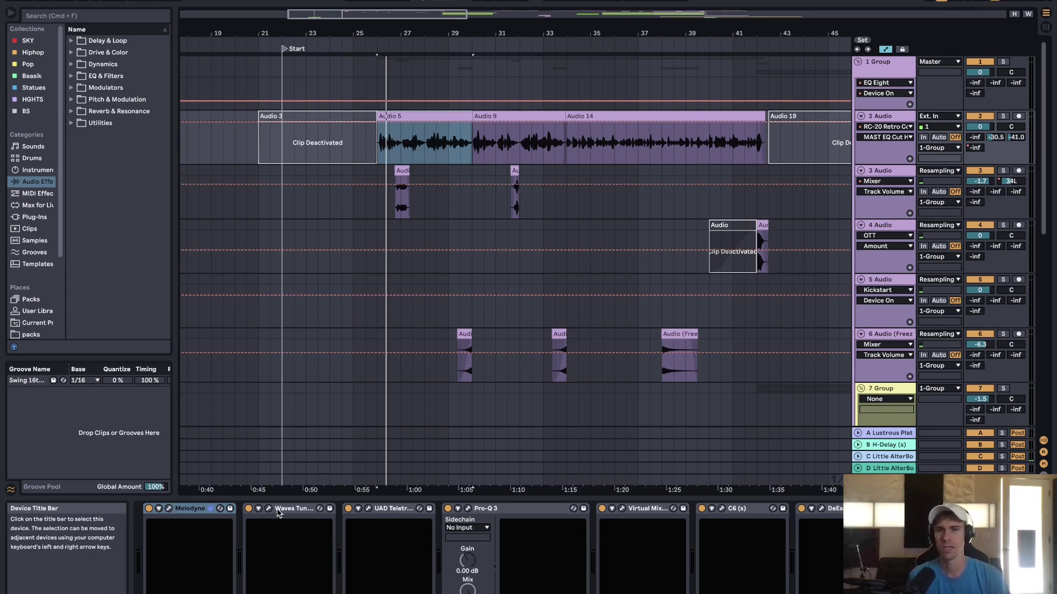
- Inspect the LA-2A, Pro-Q 3 and Virtual Mix Rack windows on the vocal chain
left_click(368, 509)
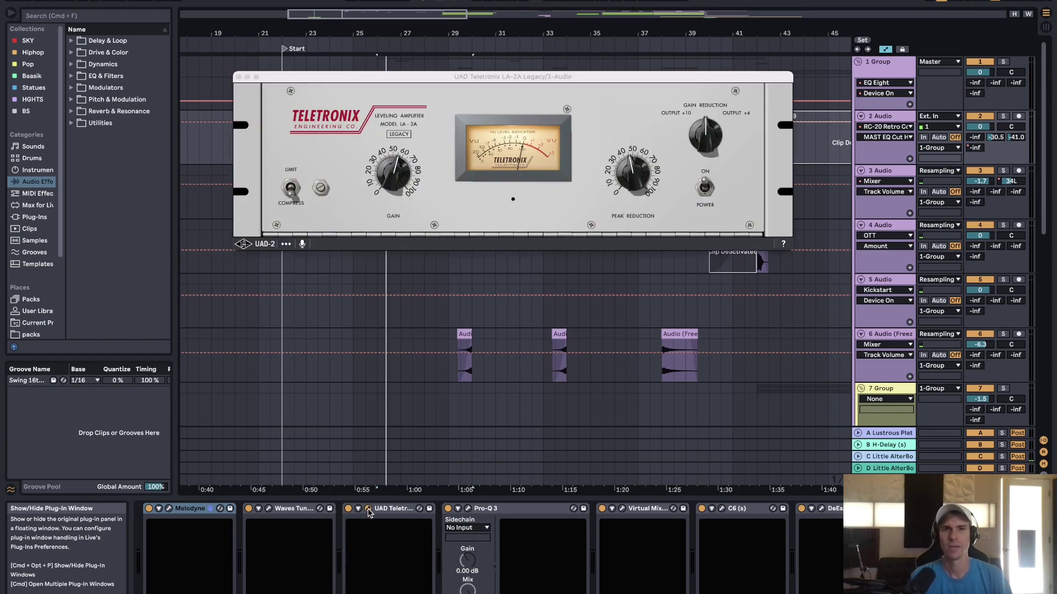
left_click(368, 509)
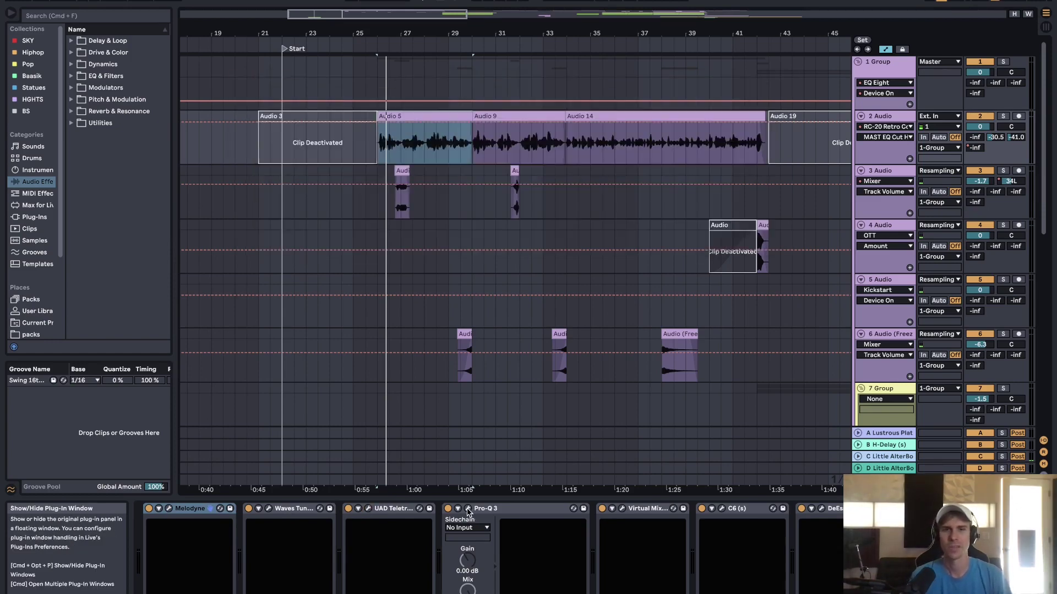
left_click(468, 509)
left_click(468, 510)
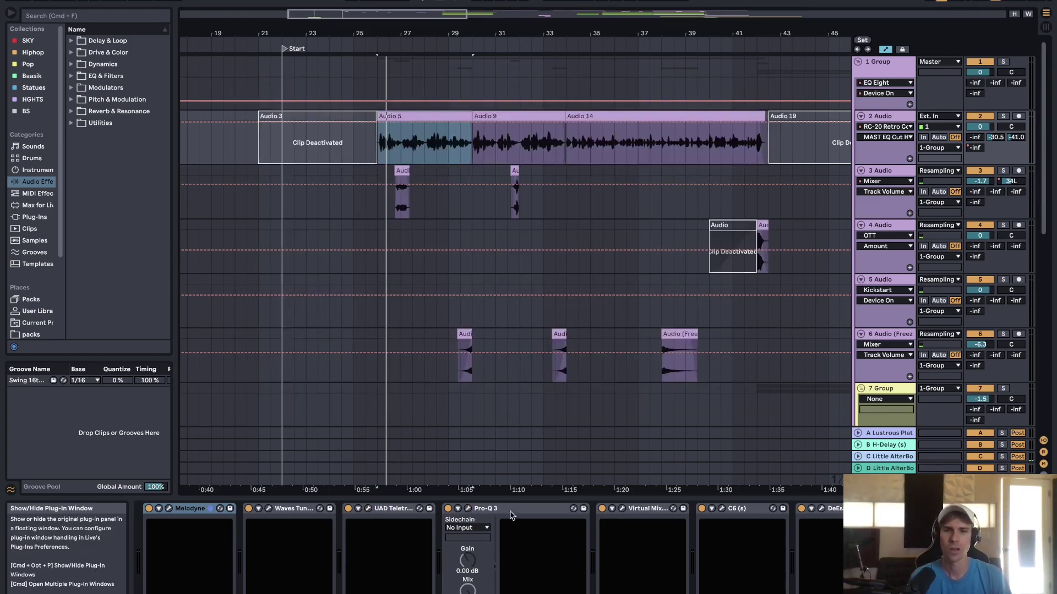
left_click(622, 509)
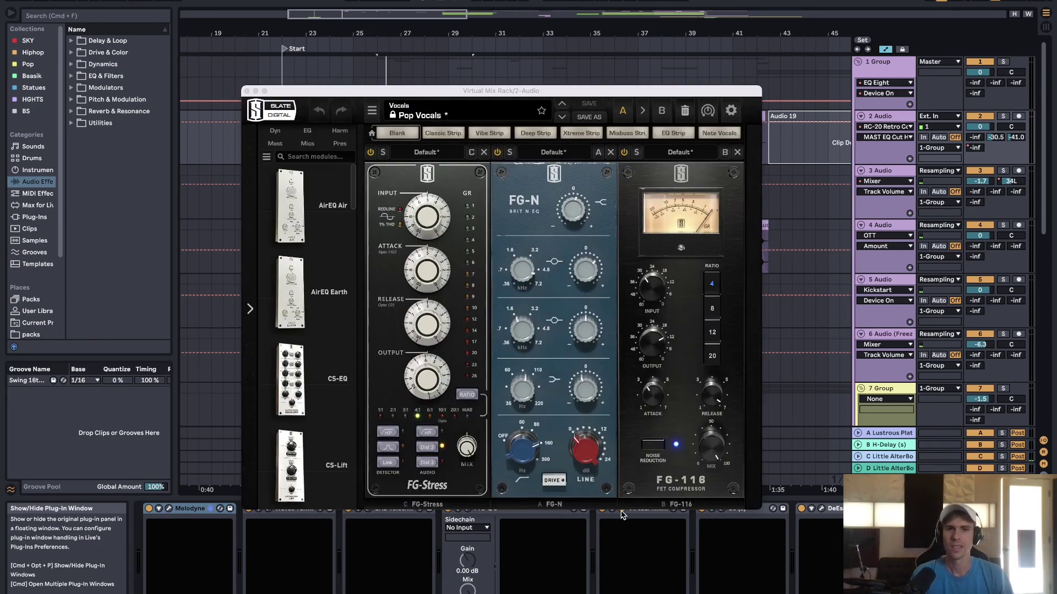
left_click(622, 509)
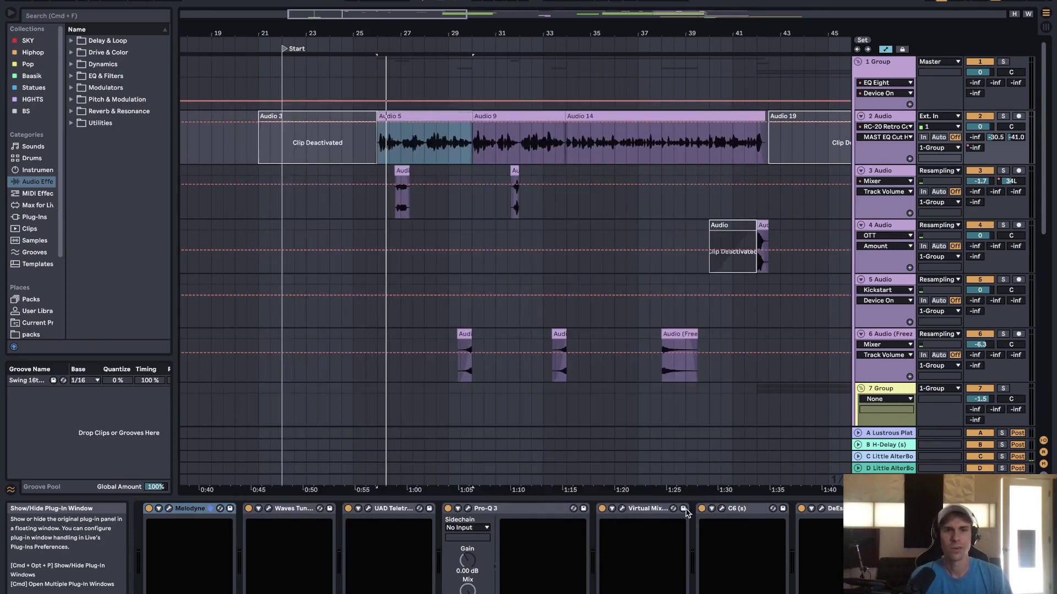
- Inspect the C6 and RC-20 Retro Color windows, then close RC-20
left_click(721, 509)
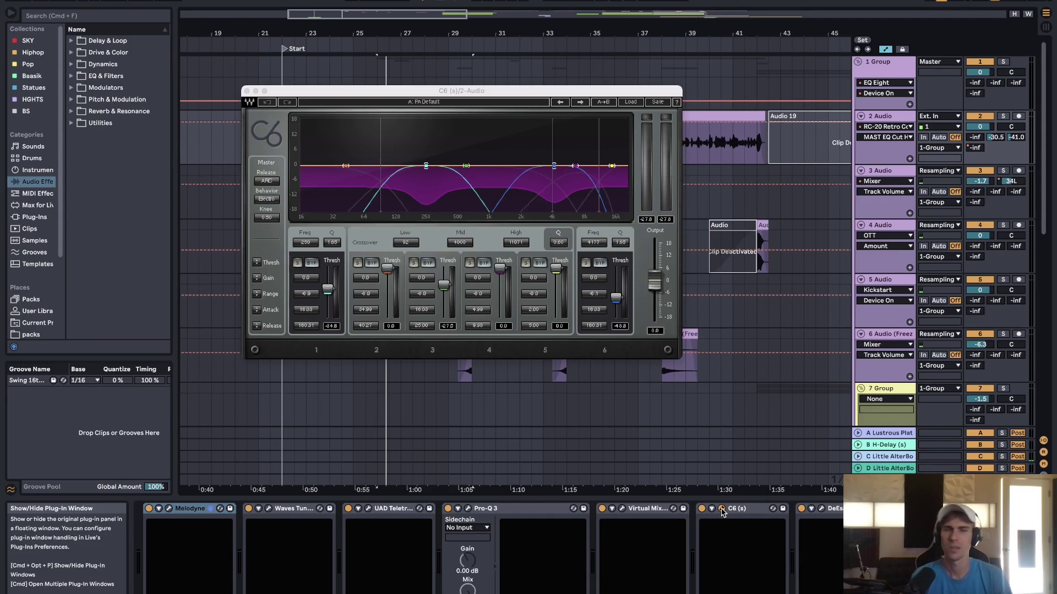
left_click(721, 509)
scroll(786, 527, "right", 4)
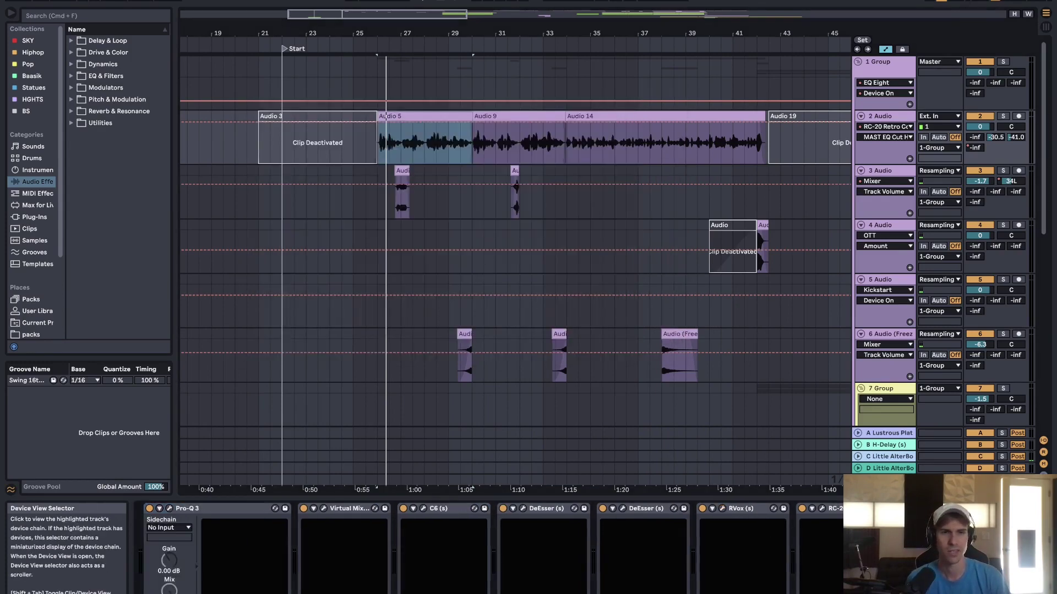
left_click(822, 509)
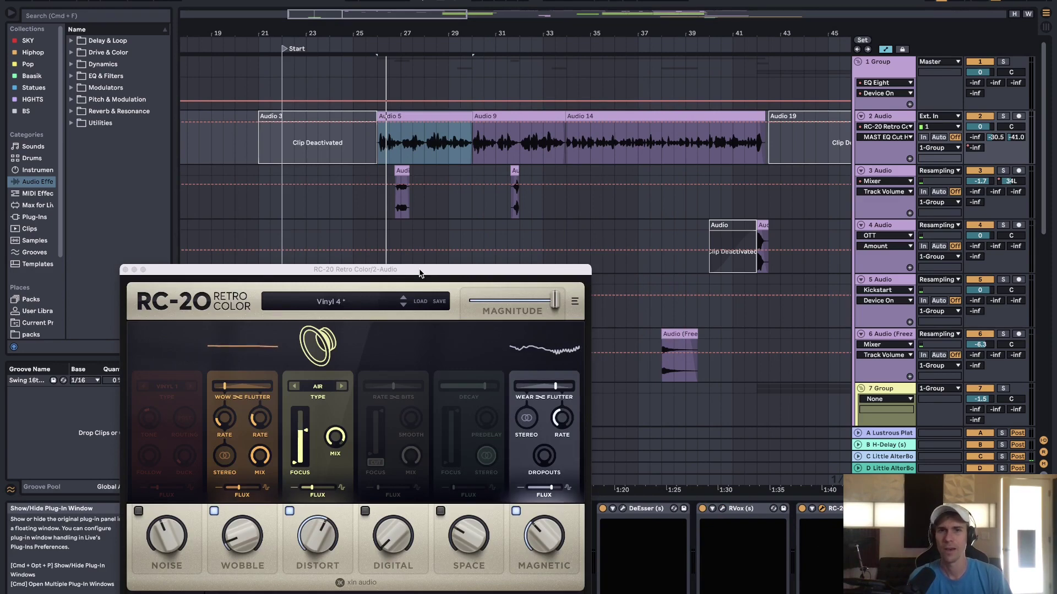
left_click_drag(423, 274, 420, 247)
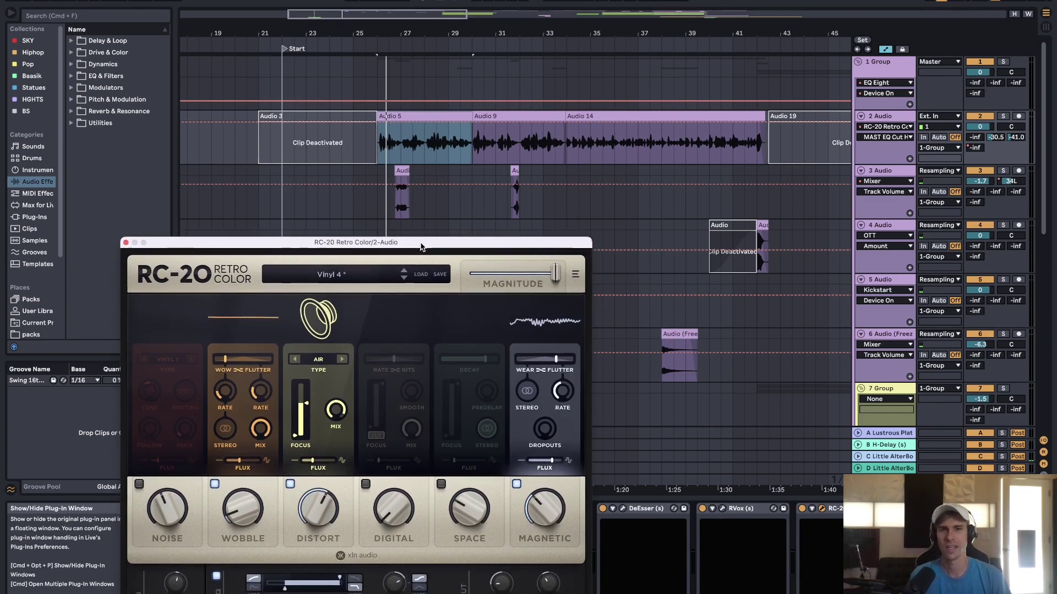
key("super+alt+p")
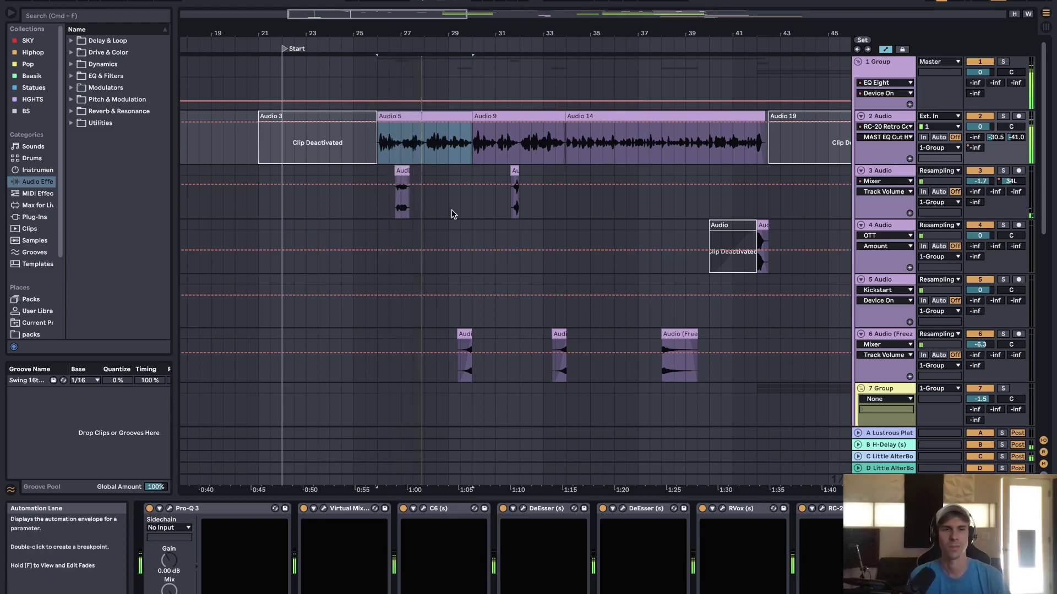
- Check return B's H-Delay plug-in window, then show return C's Little AlterBoy and OTT chain
left_click(882, 446)
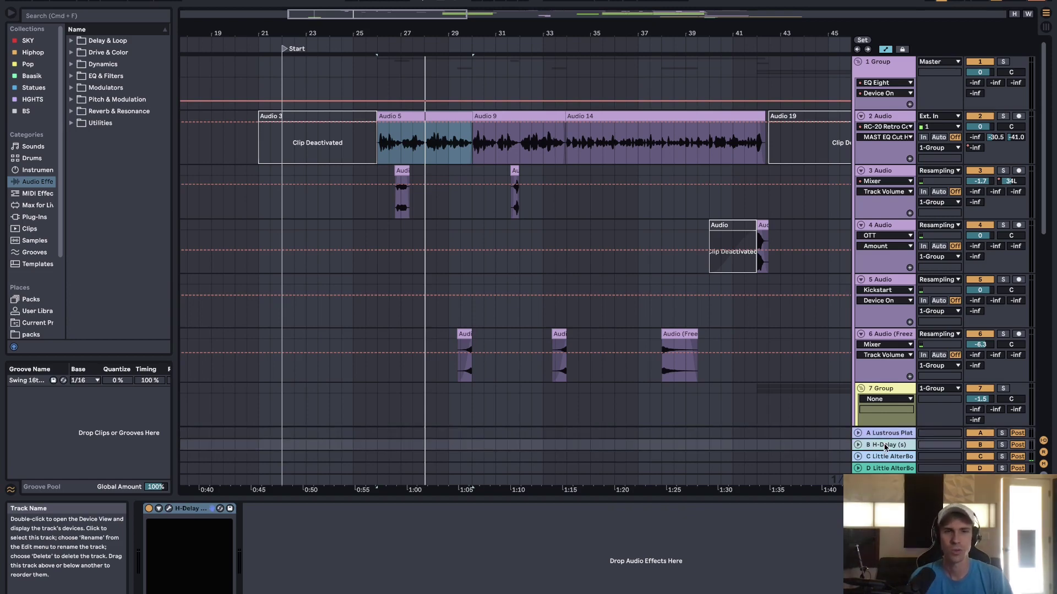
left_click(168, 509)
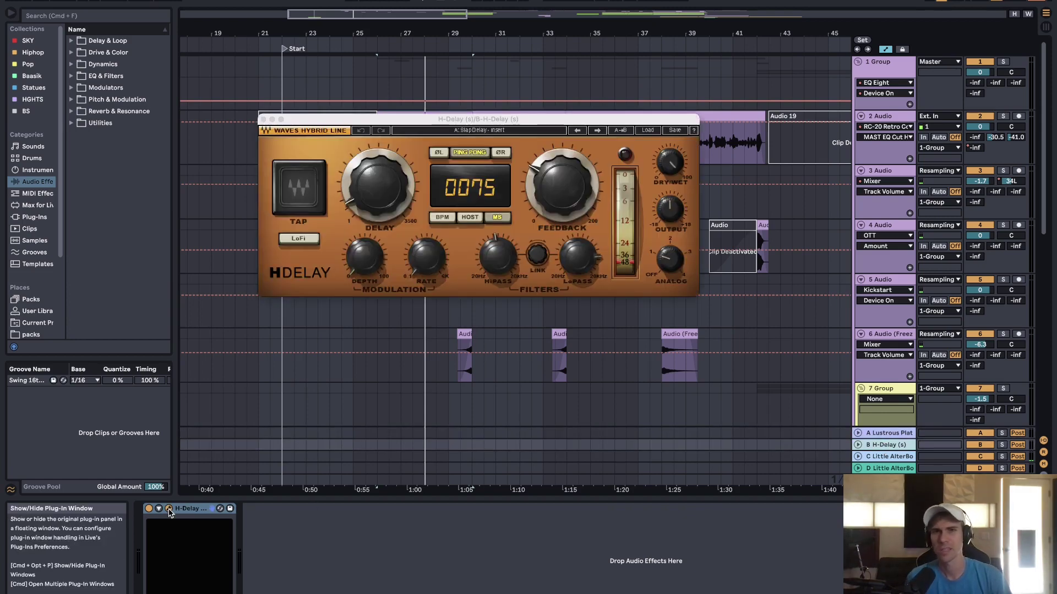
left_click(168, 509)
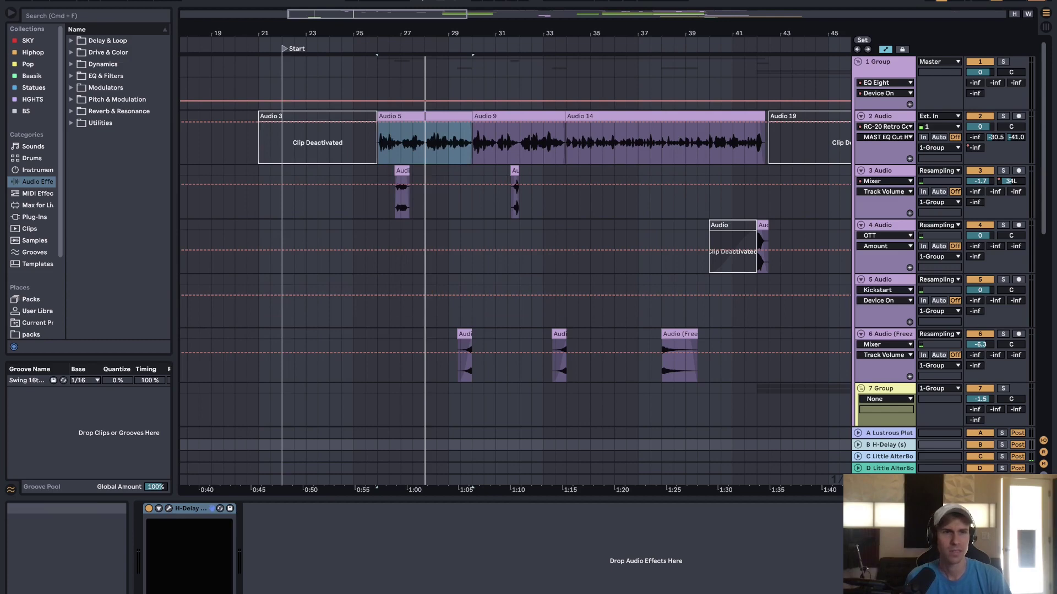
left_click(888, 457)
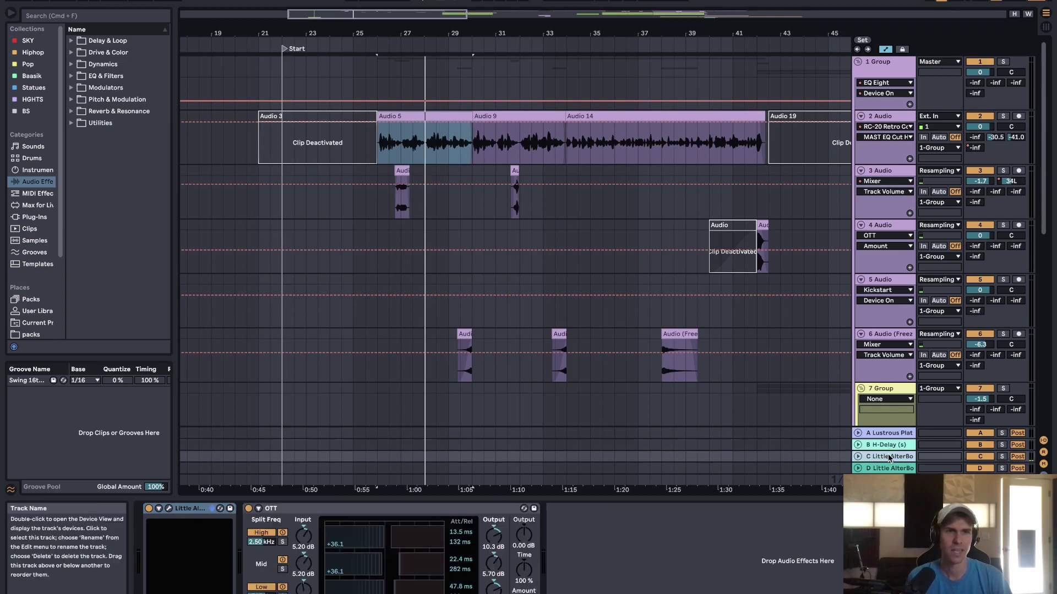
- Open return C's Little AlterBoy, solo return C during playback, then show return D's chain
left_click(168, 509)
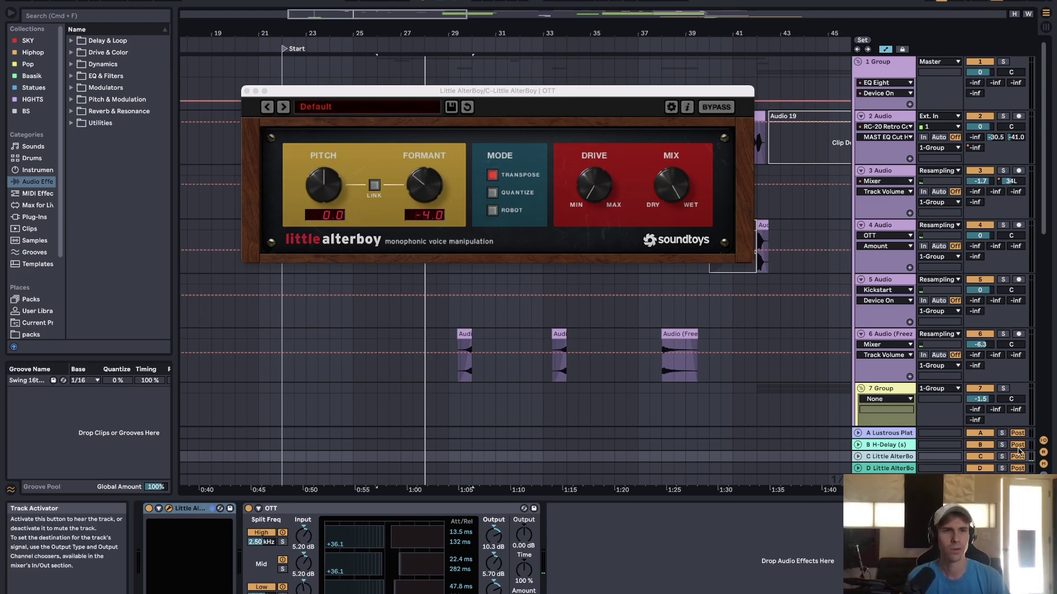
left_click(1001, 459)
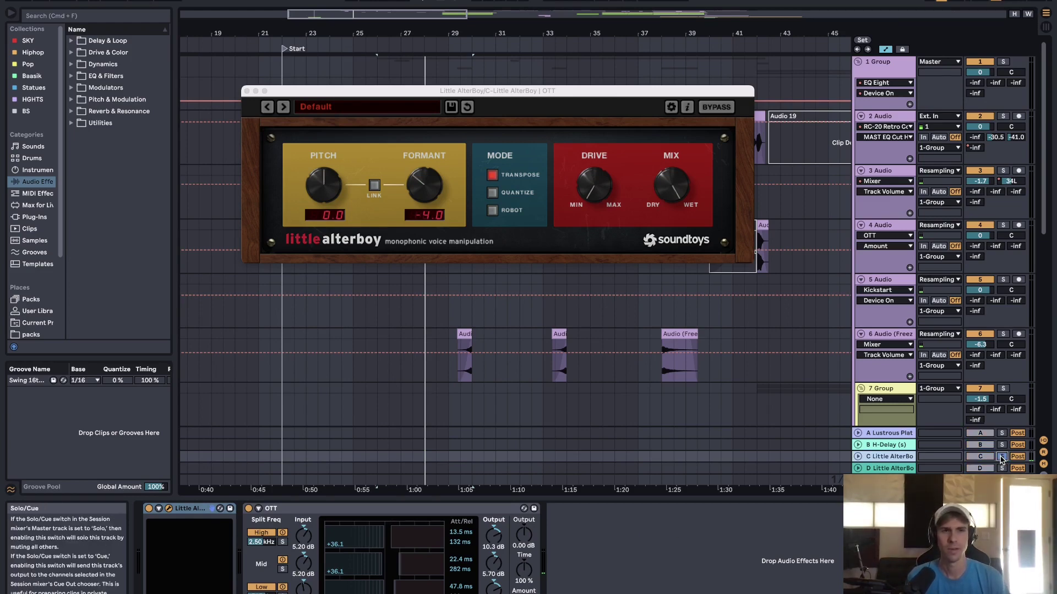
key("space")
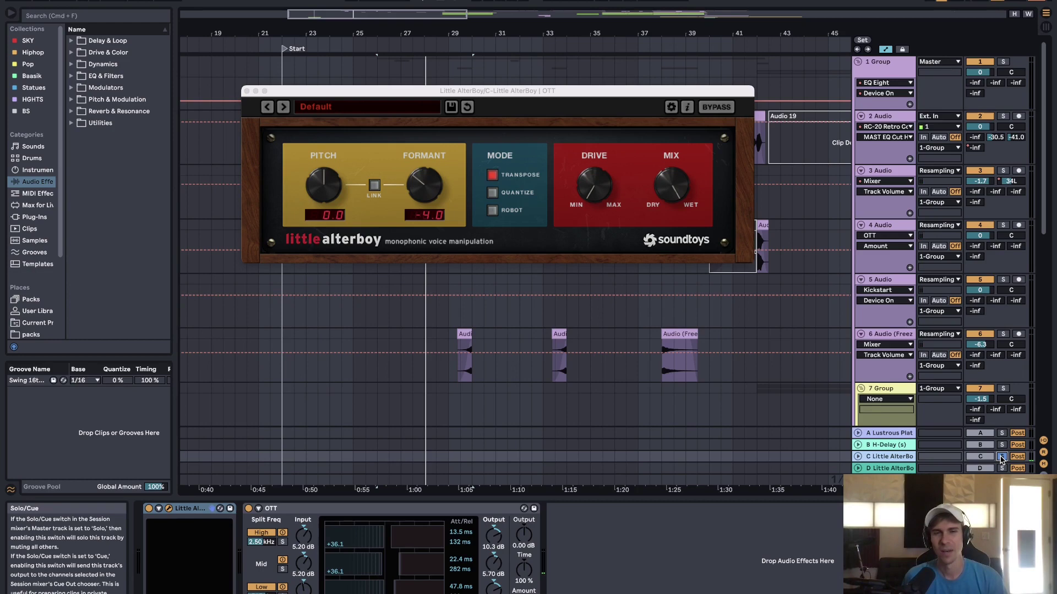
left_click(1001, 459)
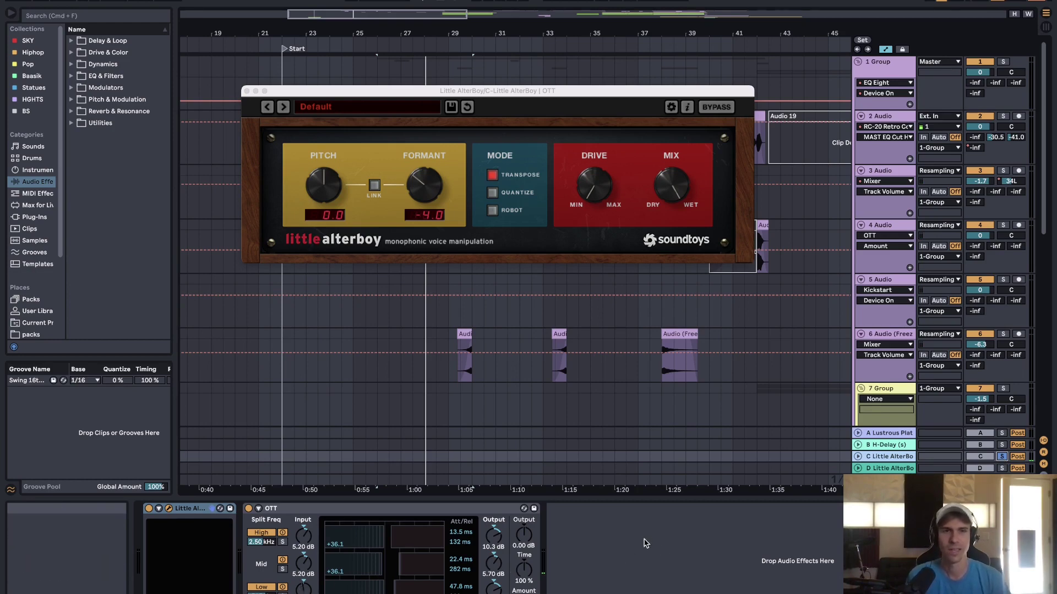
left_click(881, 468)
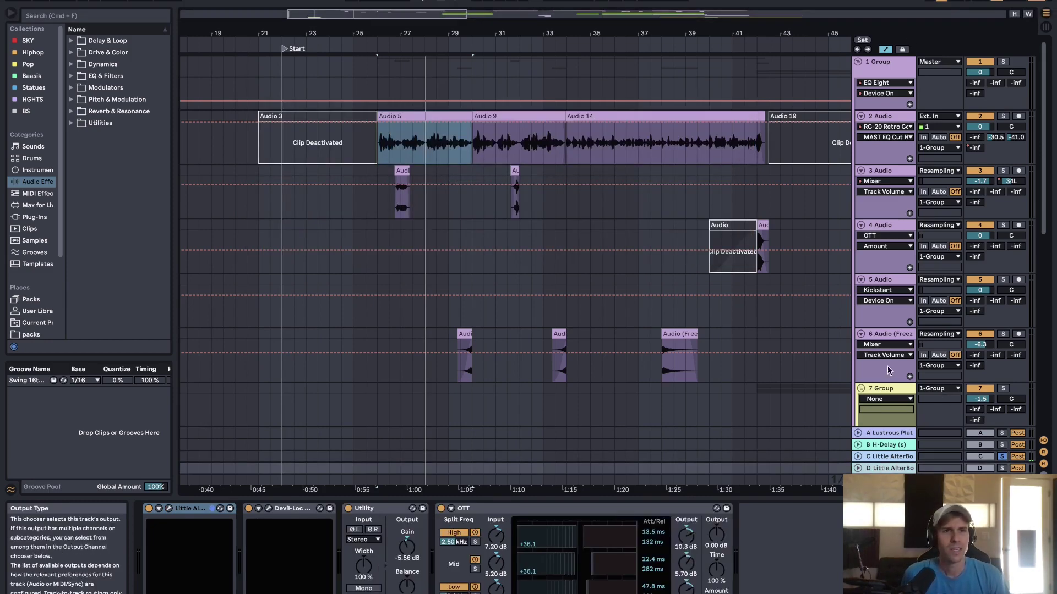
- Show track 2's send D automation and start playback from a chosen point
left_click(974, 148)
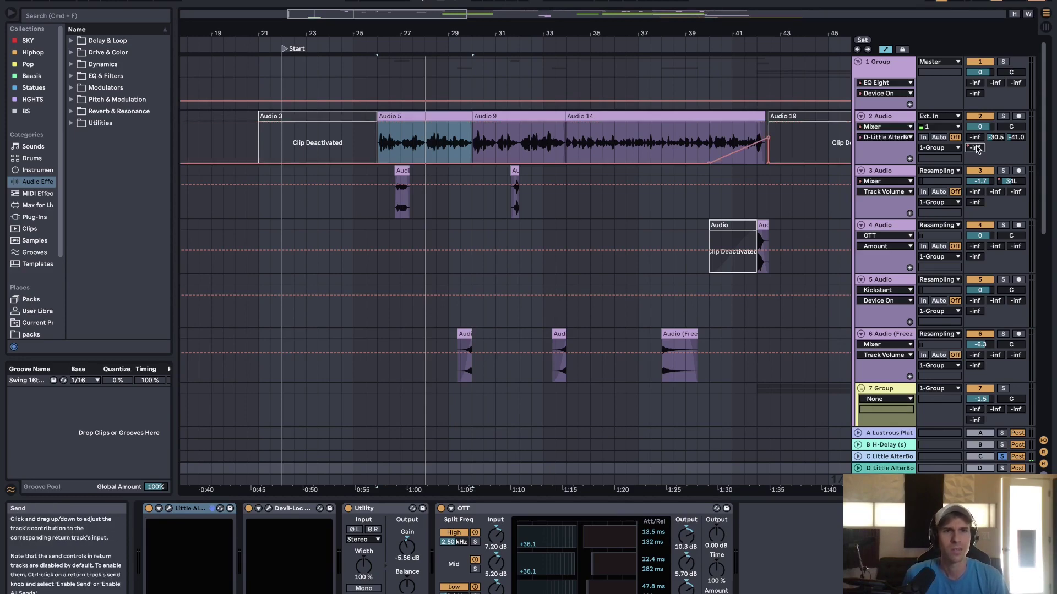
left_click(724, 136)
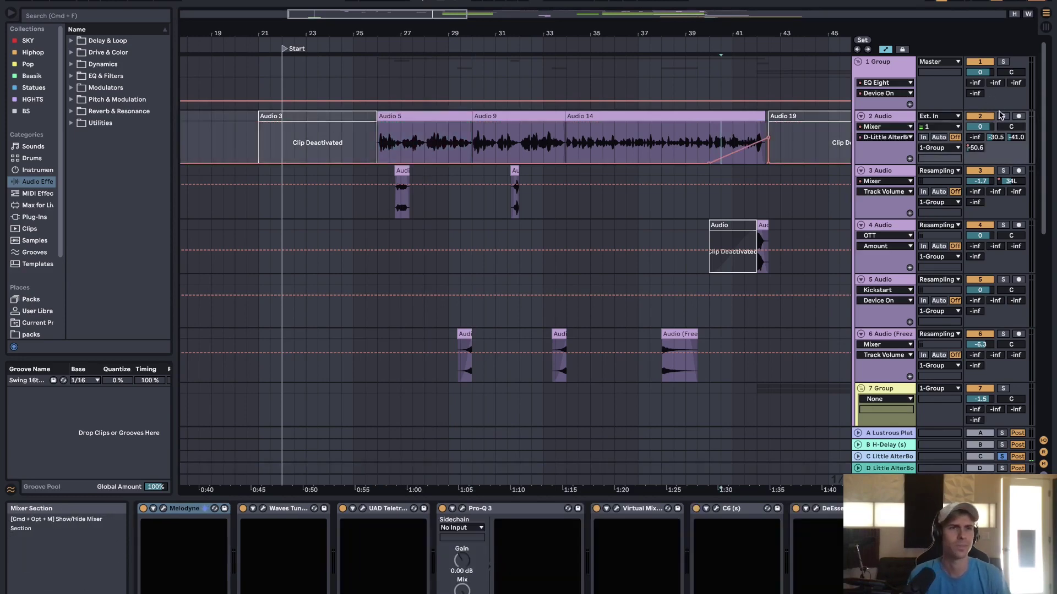
key("space")
left_click_drag(467, 14, 550, 221)
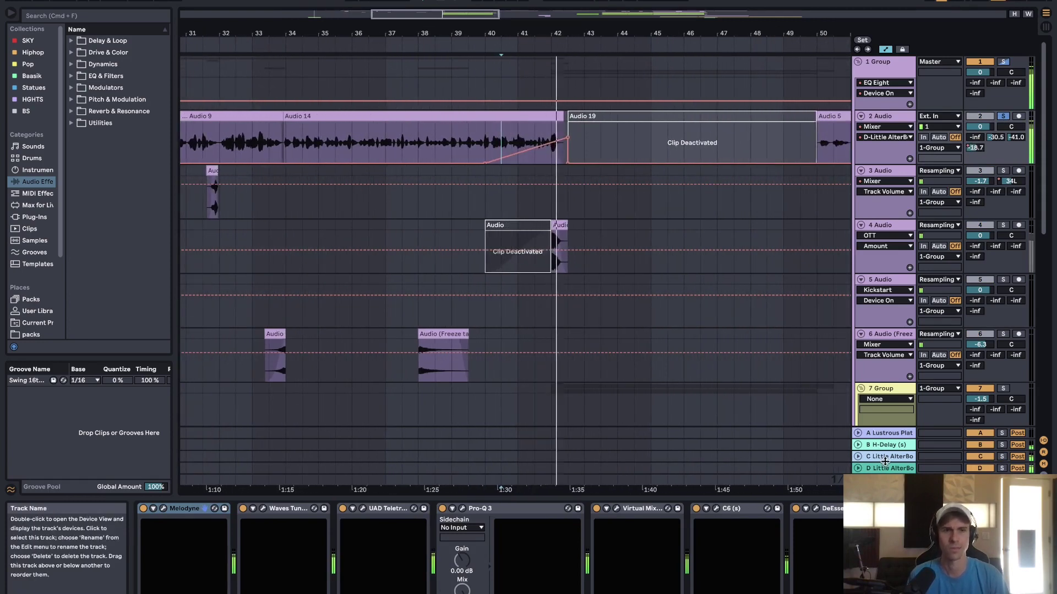
- Inspect the return's Little AlterBoy and Devil-Loc plug-ins, then select track 4's short audio clip
left_click(549, 223)
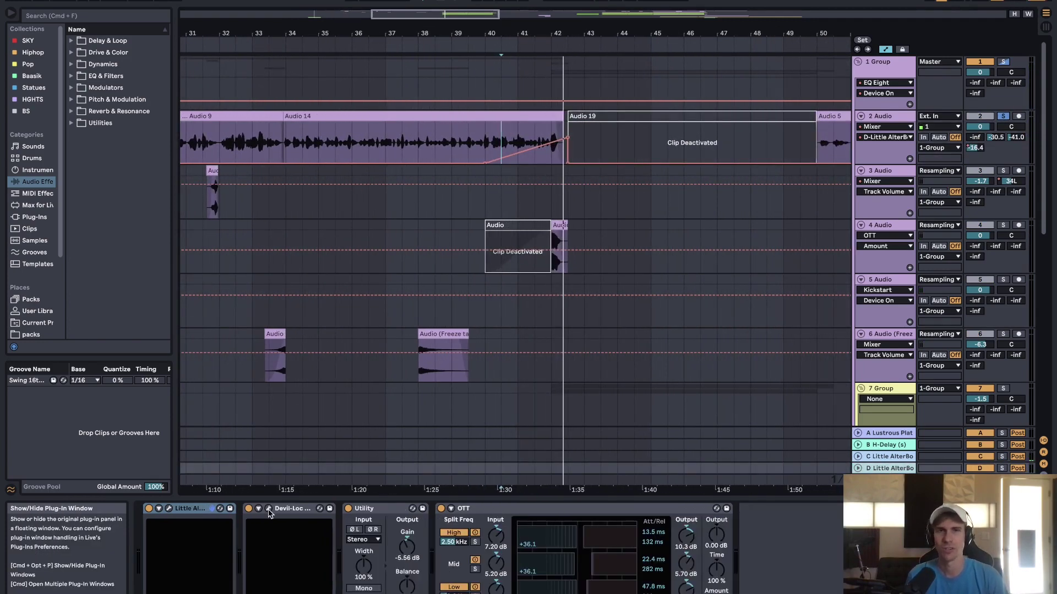
left_click(168, 509)
left_click(168, 509)
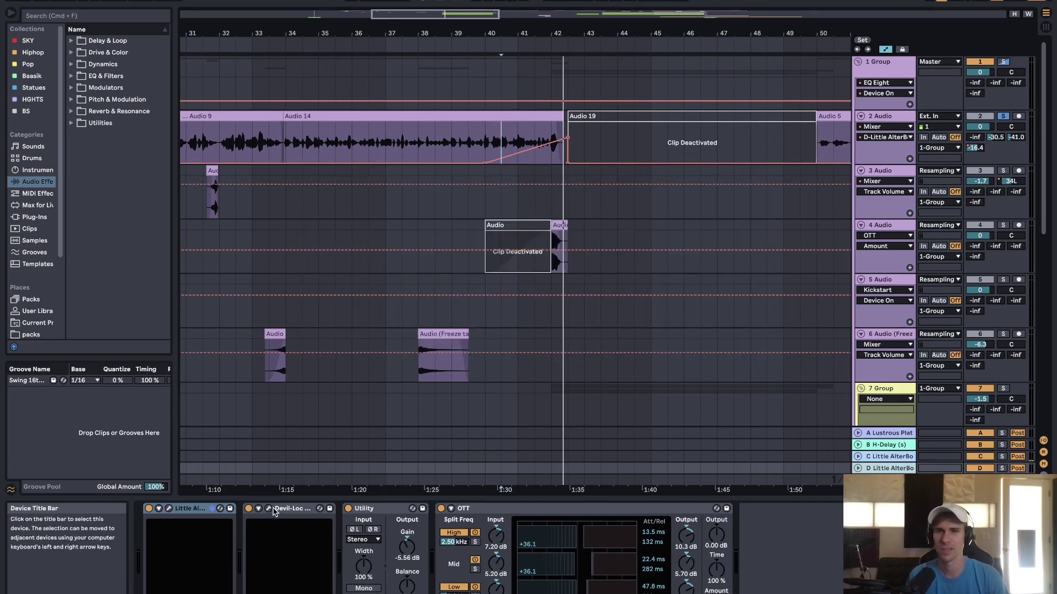
left_click(268, 508)
left_click(268, 508)
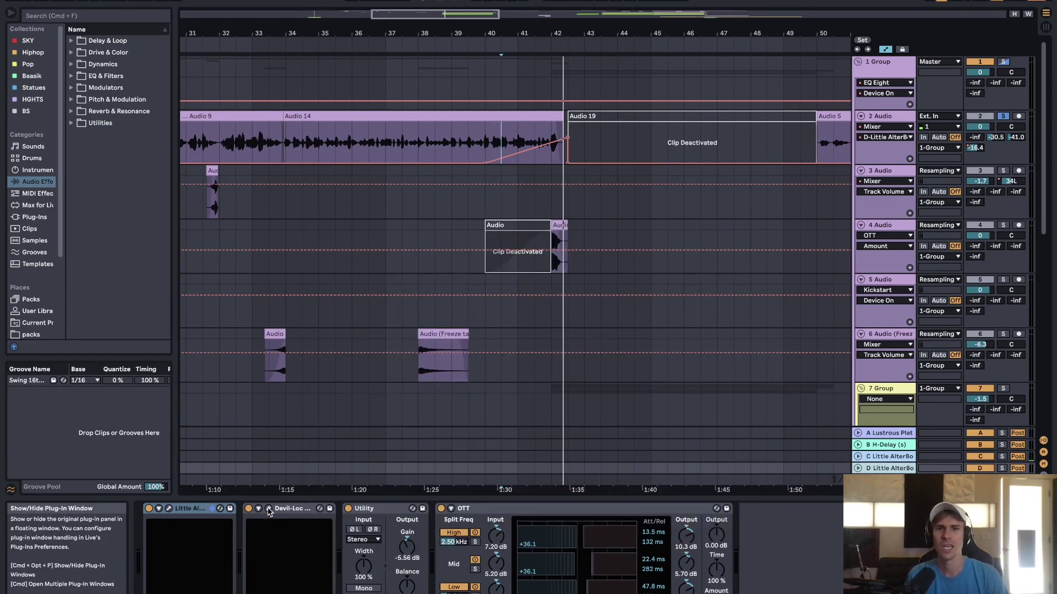
left_click(560, 226)
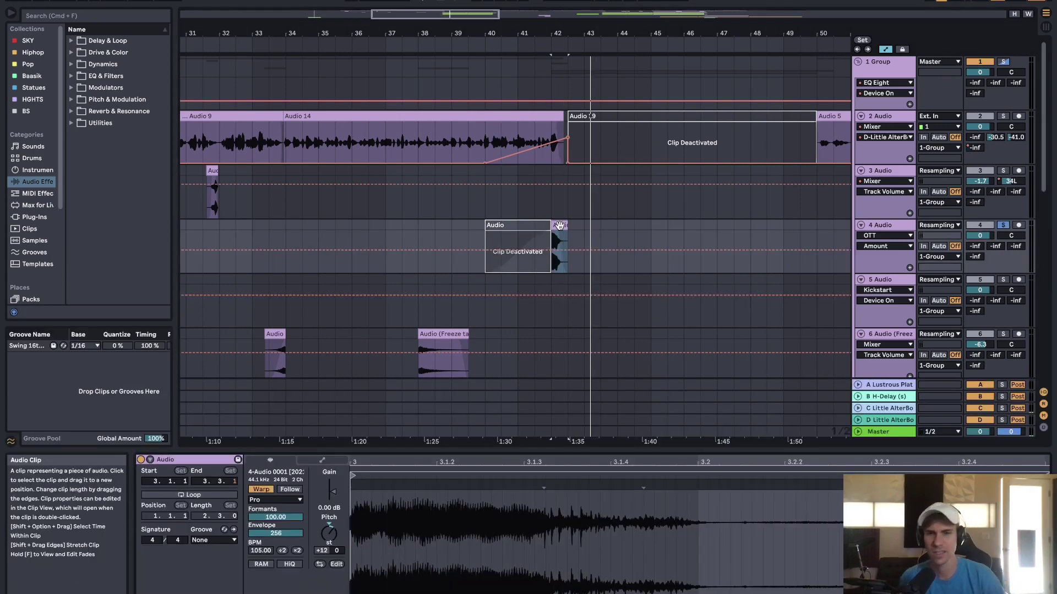
- Play the section, show track 4's Delay, ValhallaVintage and OTT chain, then solo 7 Group
key("space")
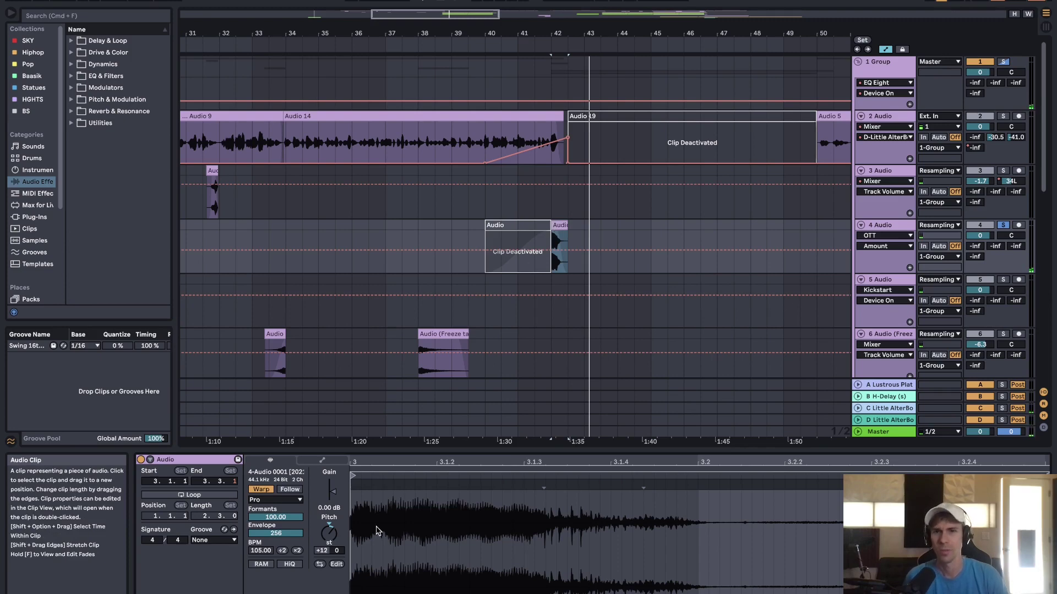
double_click(880, 224)
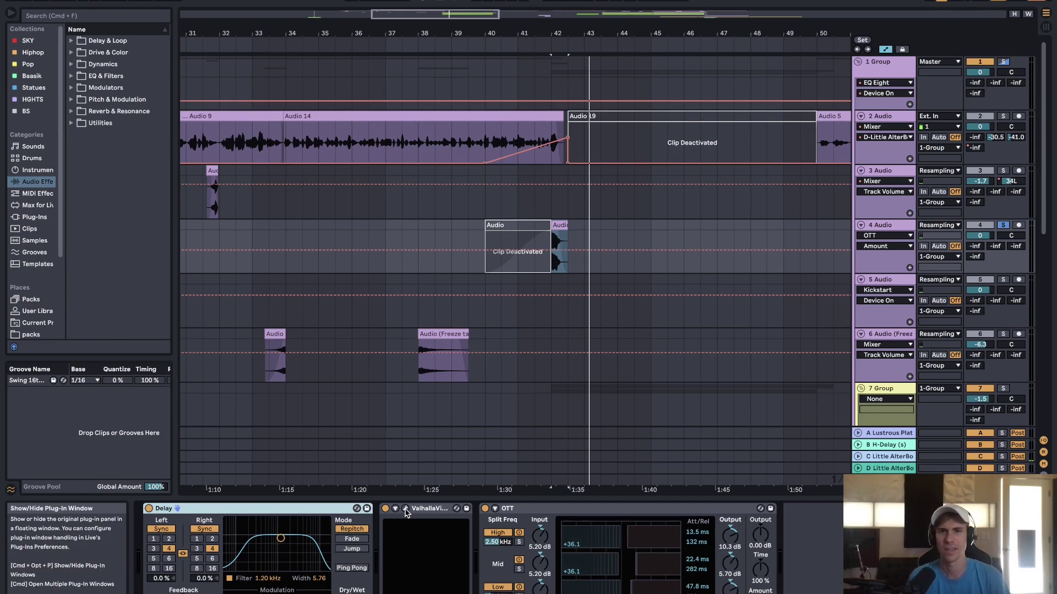
scroll(1005, 72, "down", 10)
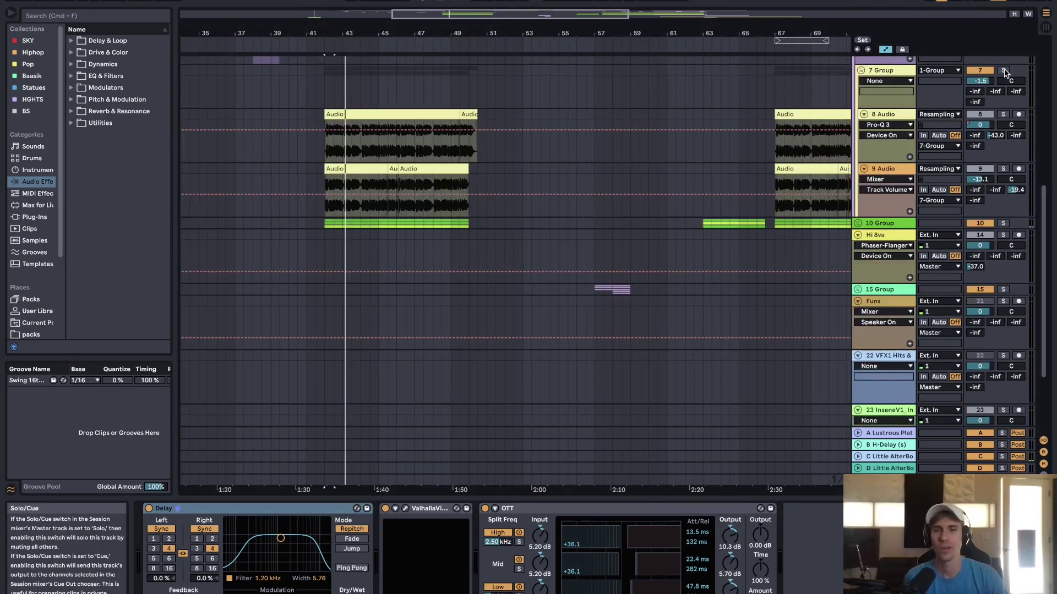
left_click(1005, 72)
key("space")
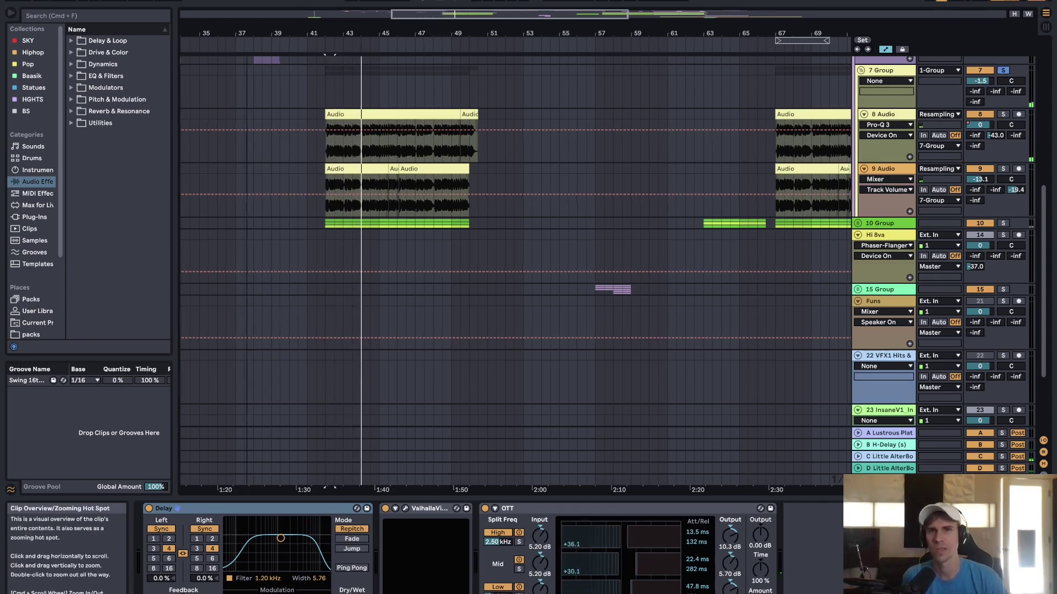
- Zoom in and inspect track 8's Pro-Q 3 EQ settings
key("plus")
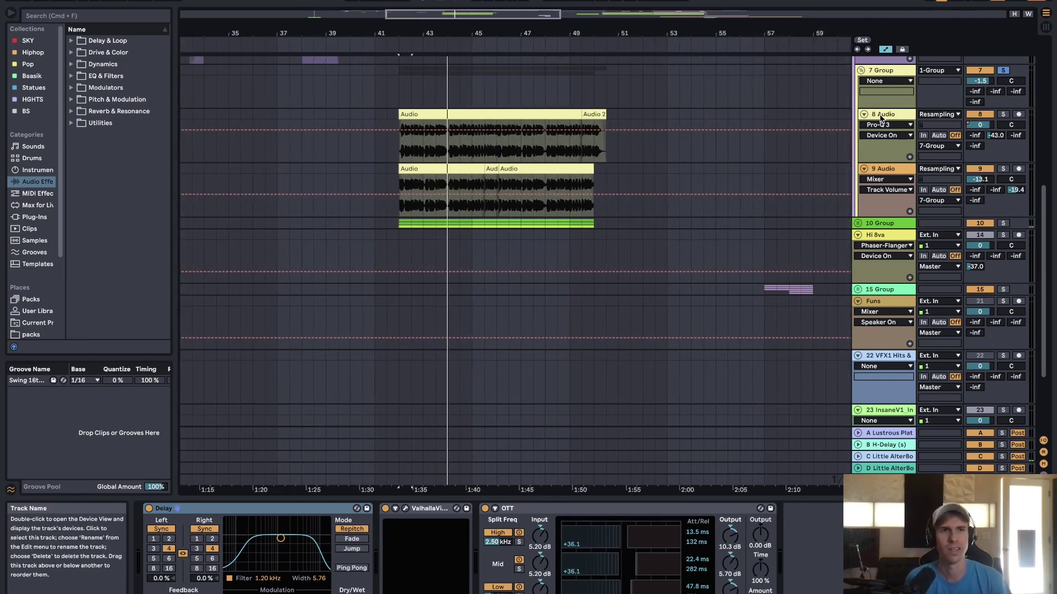
left_click(880, 146)
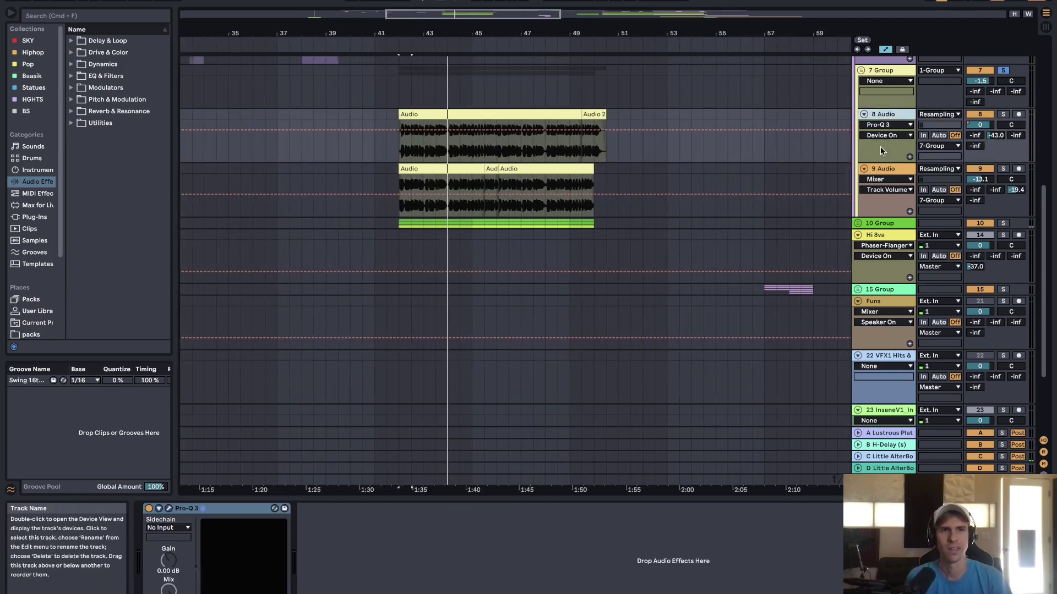
left_click(169, 509)
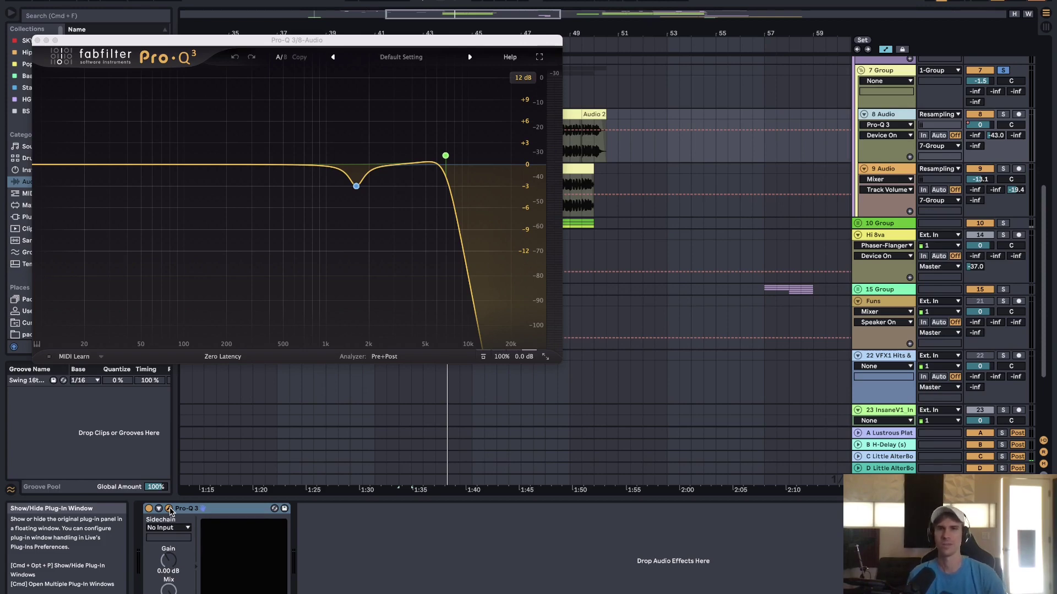
left_click(170, 508)
- Inspect track 9's Vocal Doubler, then play the soloed 7 Group from the start marker
left_click(886, 169)
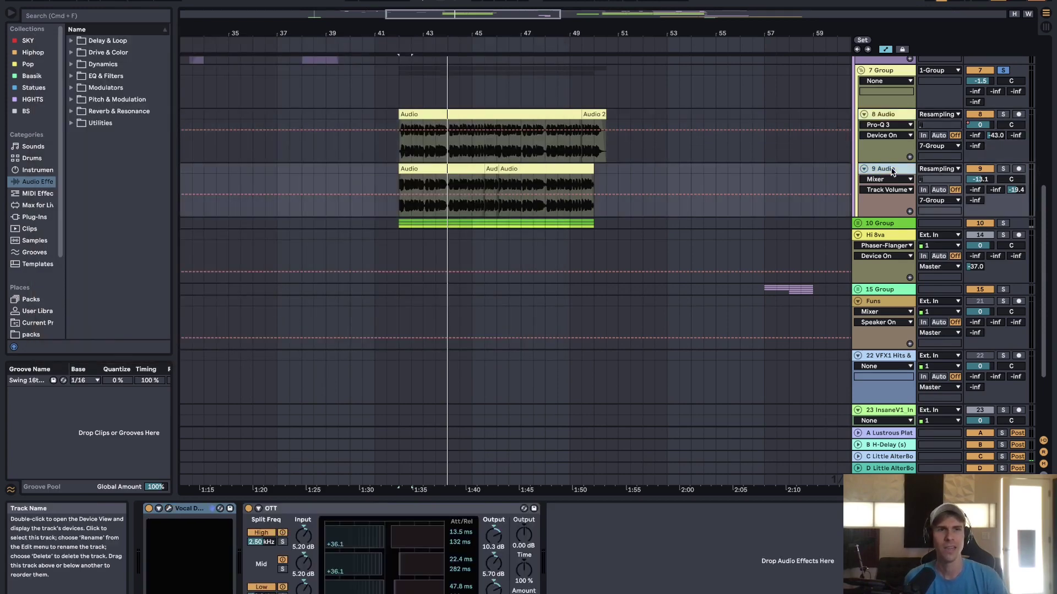
left_click(169, 508)
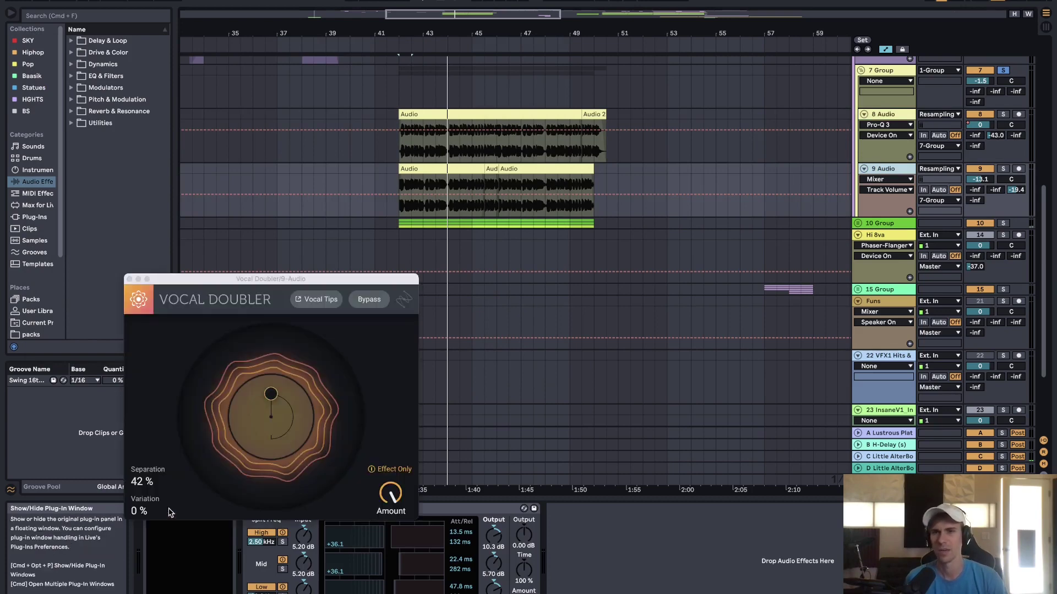
left_click(129, 279)
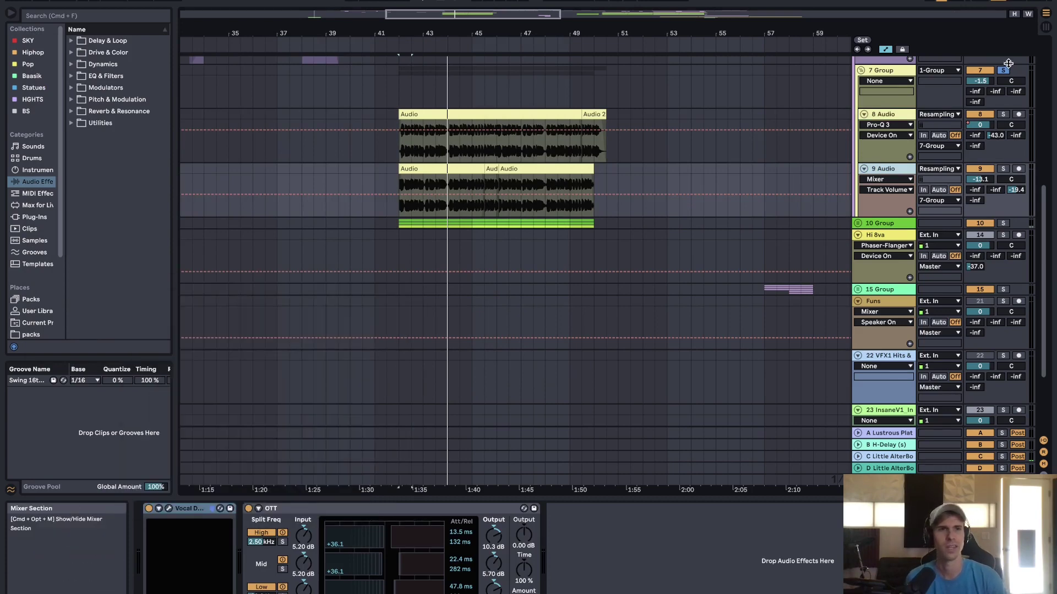
key("space")
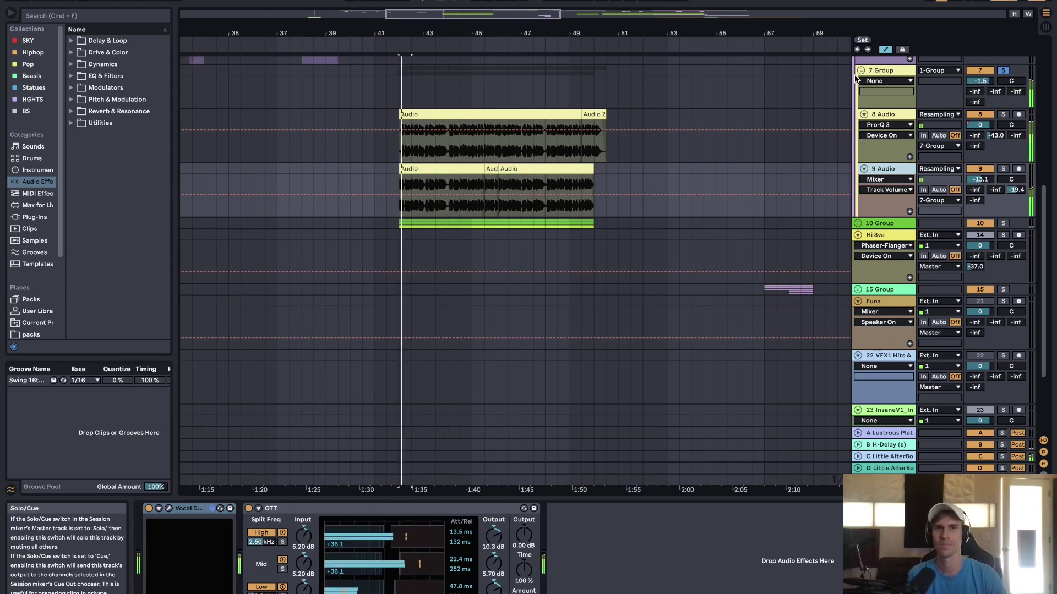
left_click_drag(473, 14, 473, 7)
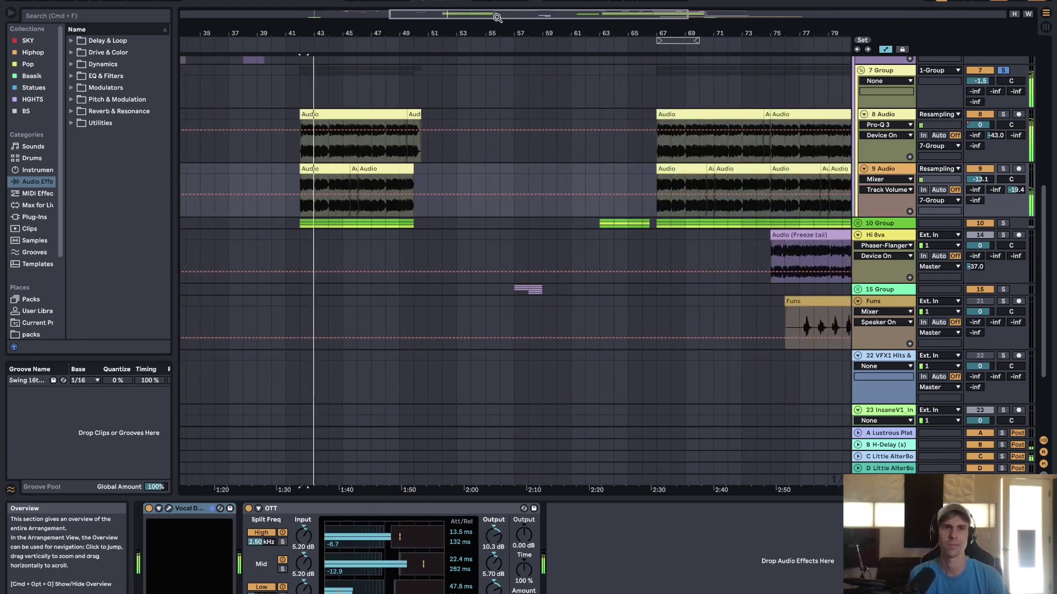
- Show Hi 8va's Waves Tune, Phaser-Flanger, OTT and Kickstart chain and audition its Freeze tail
scroll(542, 260, "right", 10)
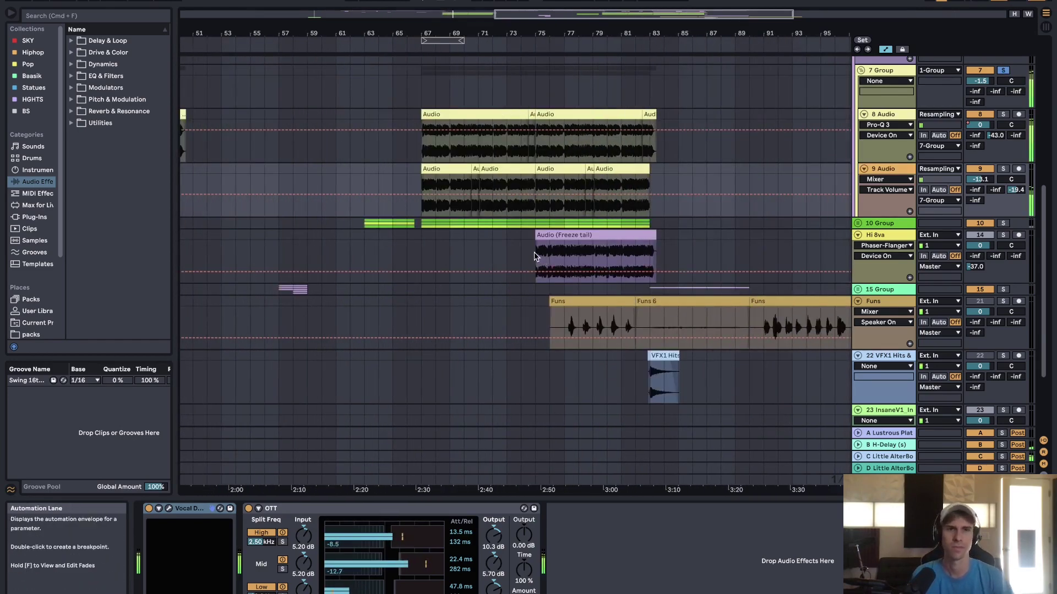
left_click(723, 252)
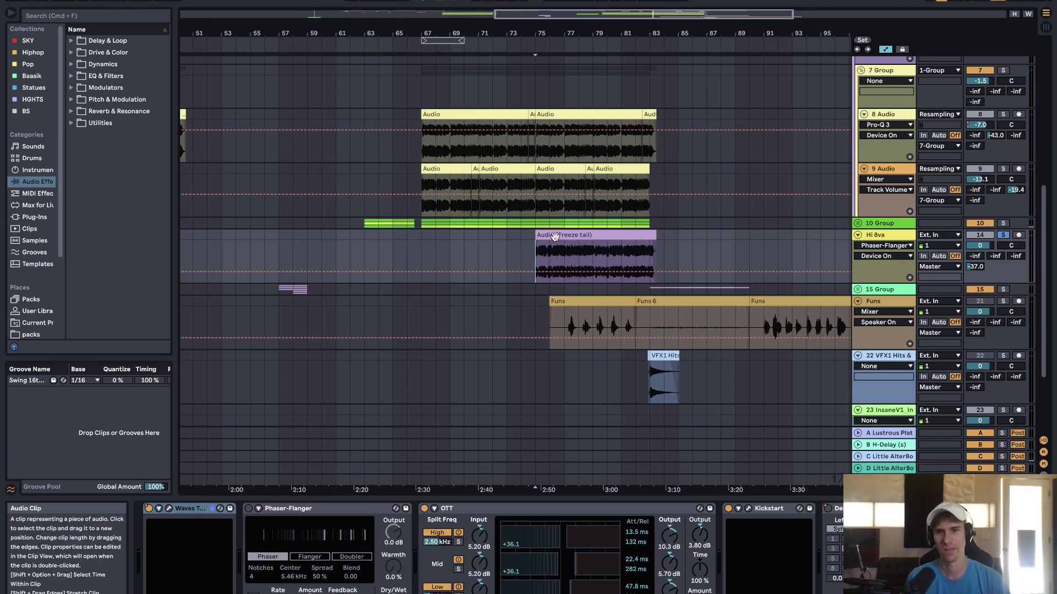
key("space")
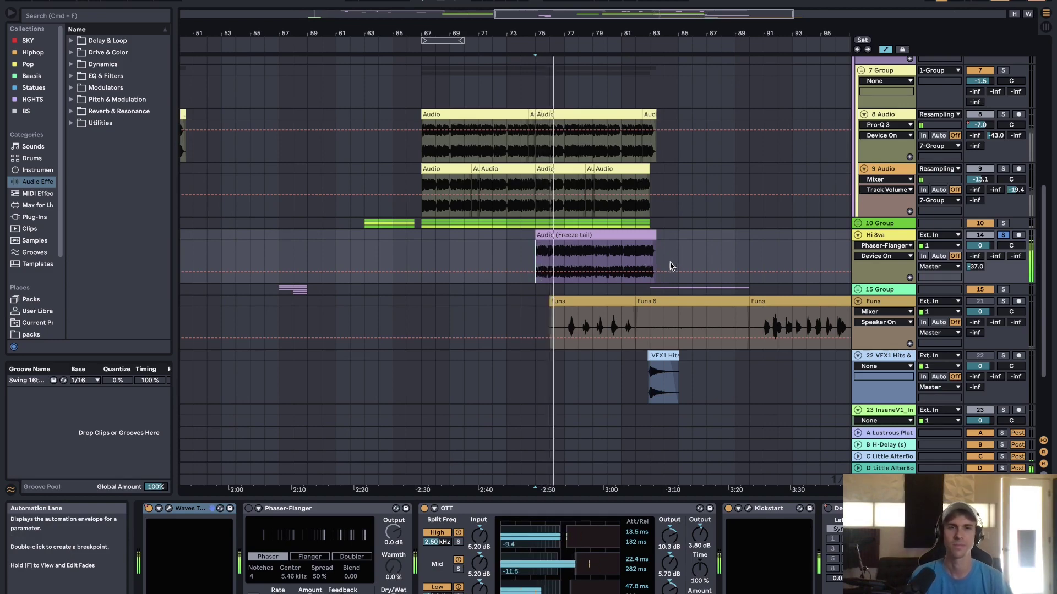
left_click_drag(633, 13, 653, 13)
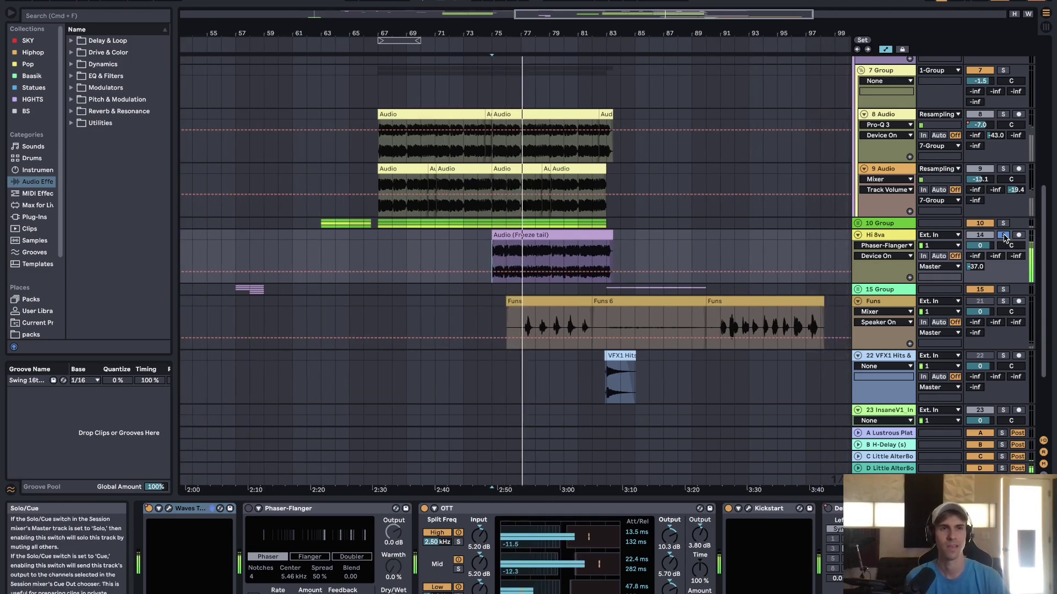
key("space")
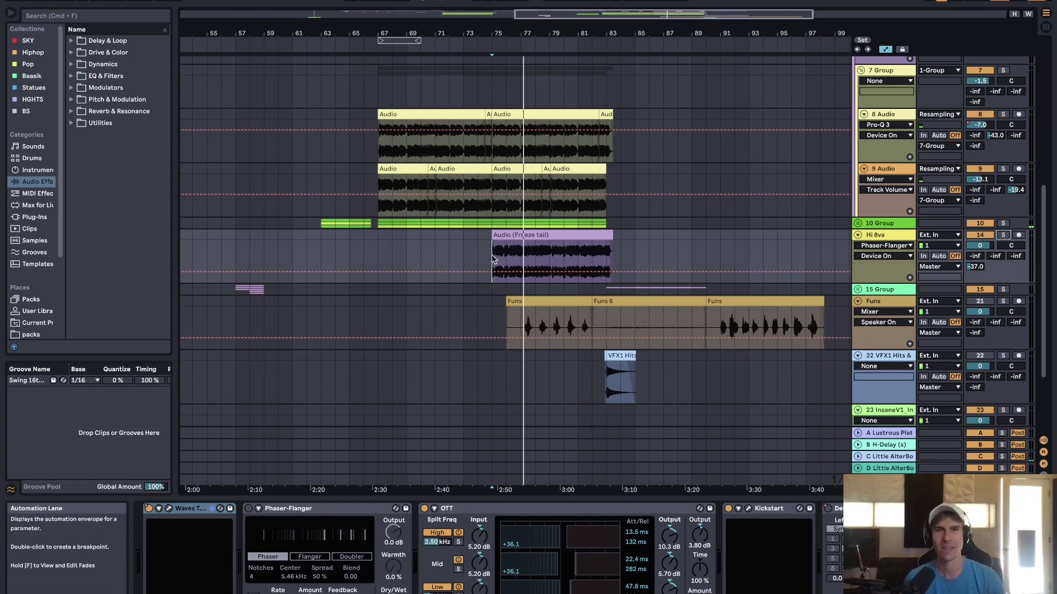
key("space")
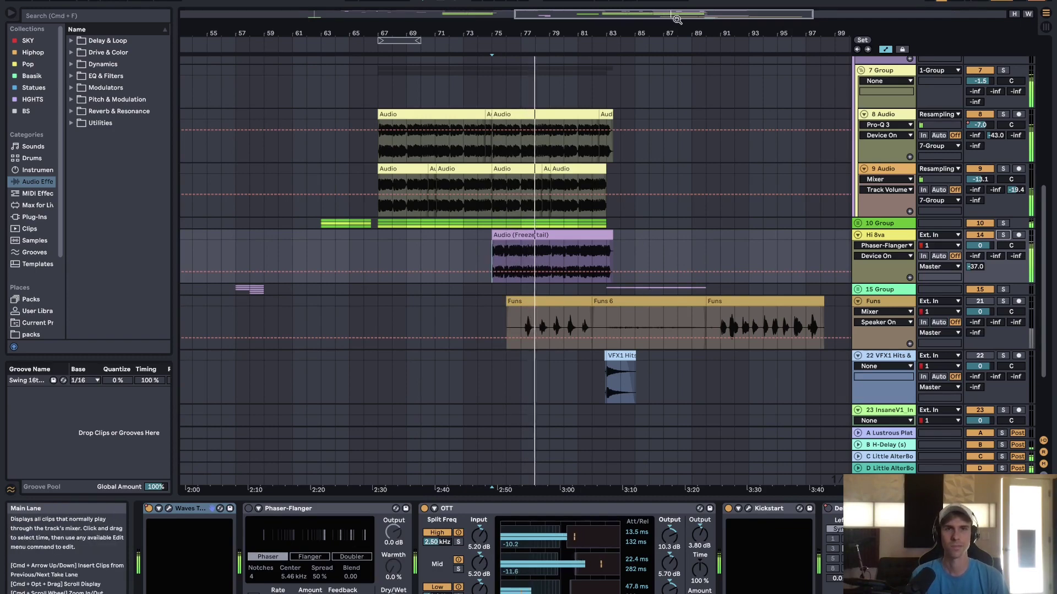
left_click_drag(671, 14, 672, 15)
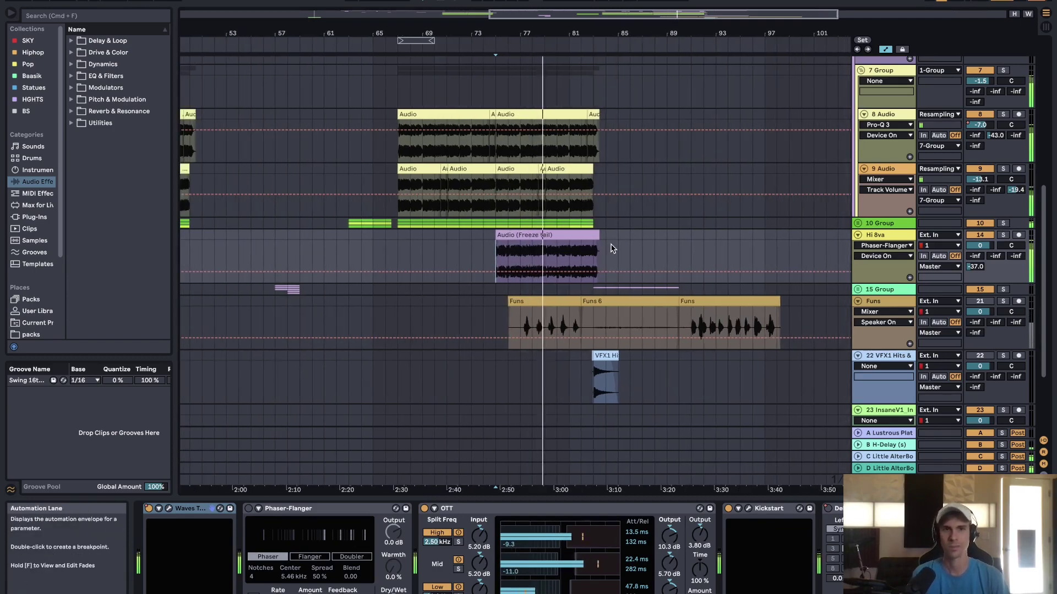
key("space")
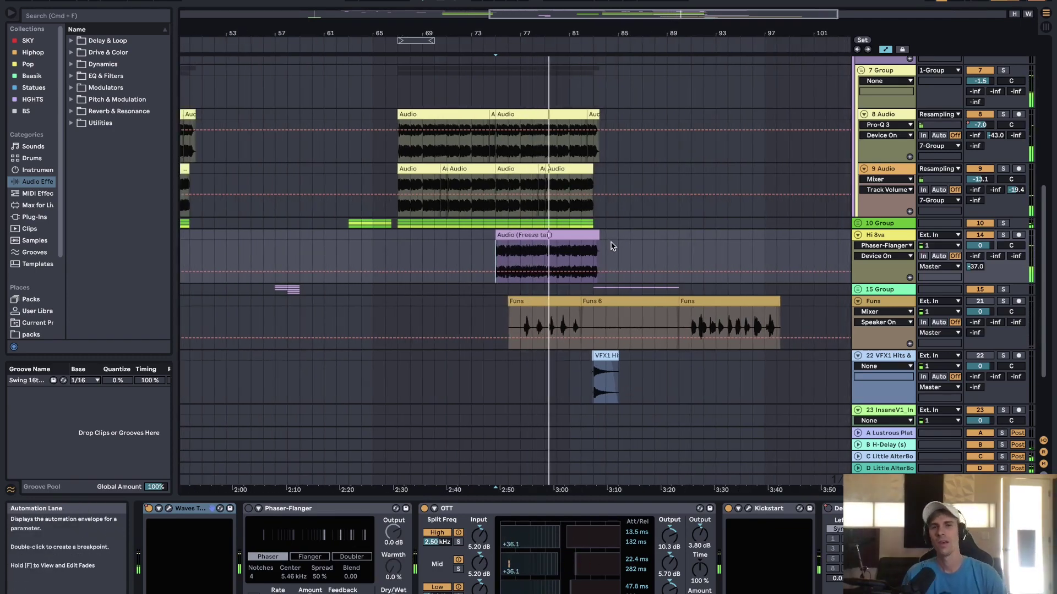